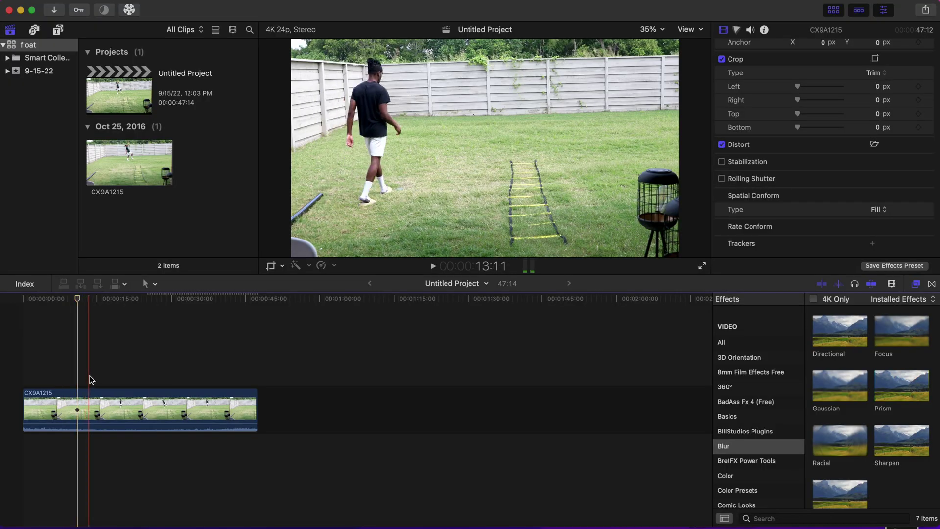
Split the backyard clip at 11:03 and again later, then delete the 11-second middle piece
click(83, 402)
key(super+b)
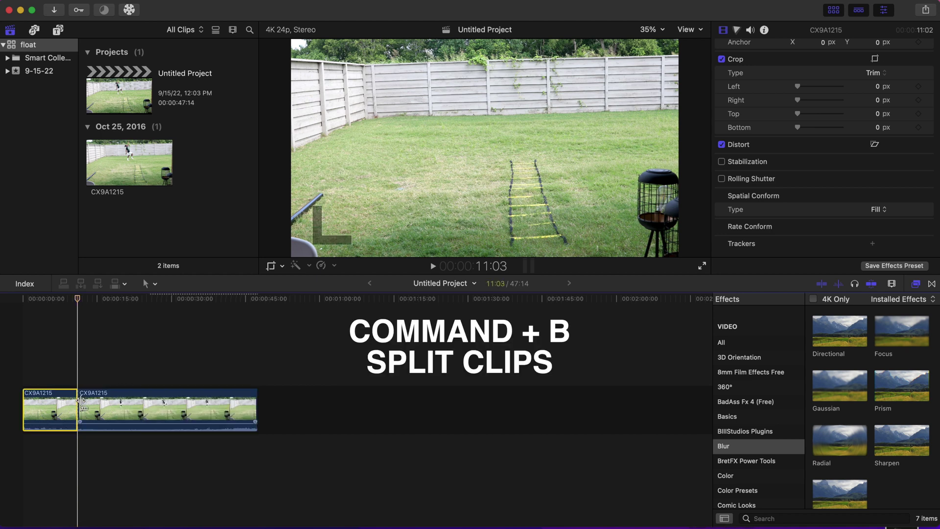
click(134, 393)
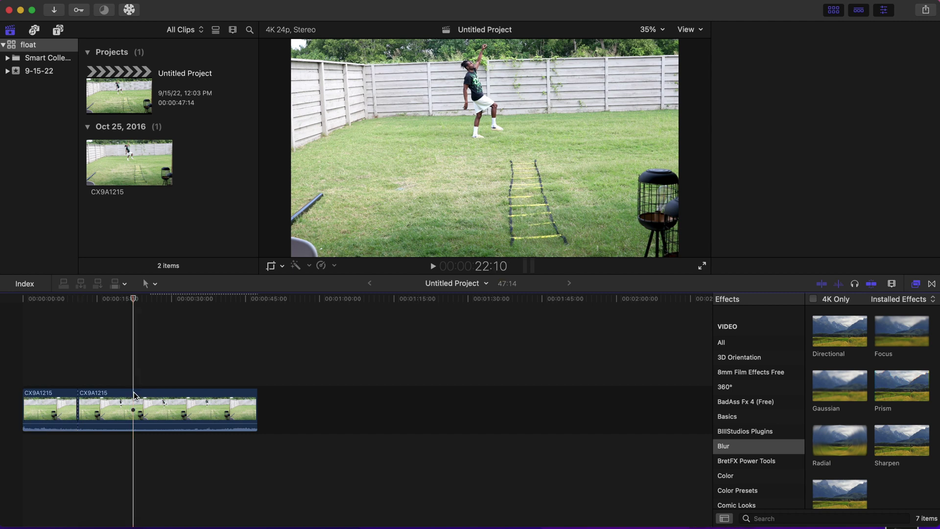
key(super+b)
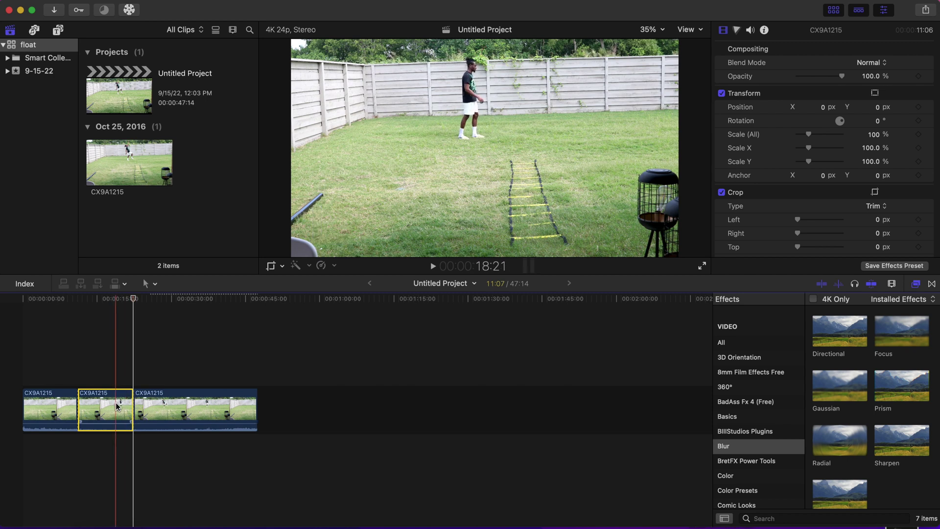
key(Delete)
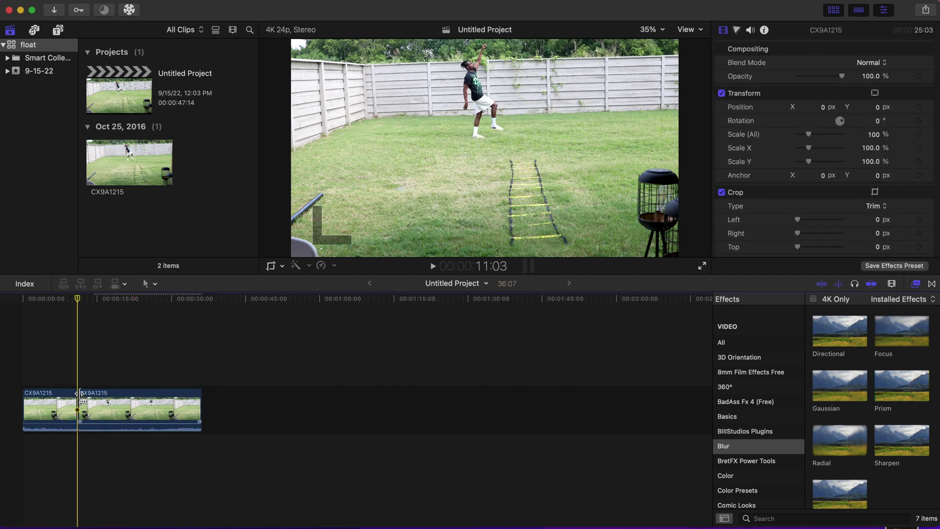
click(89, 407)
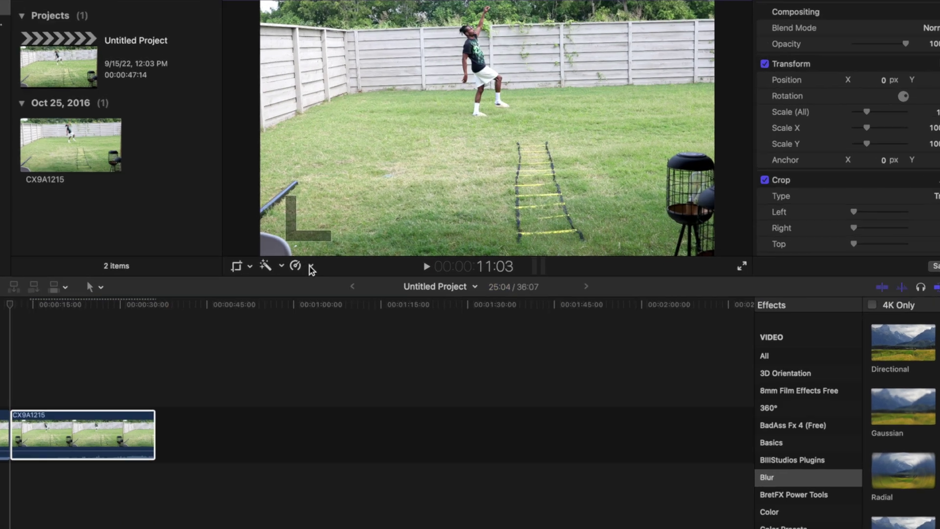
Add a Retime Hold freeze-frame at the mid-air moment and lengthen the hold
click(334, 265)
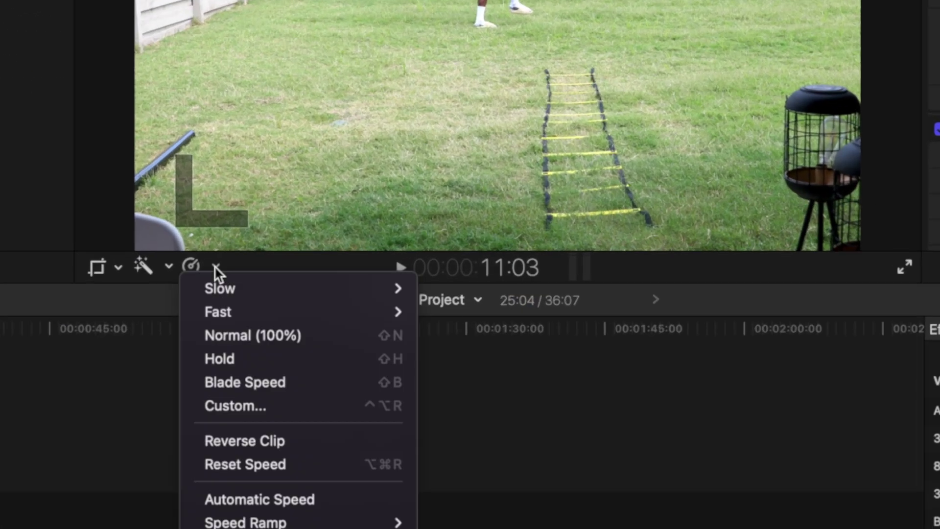
click(228, 355)
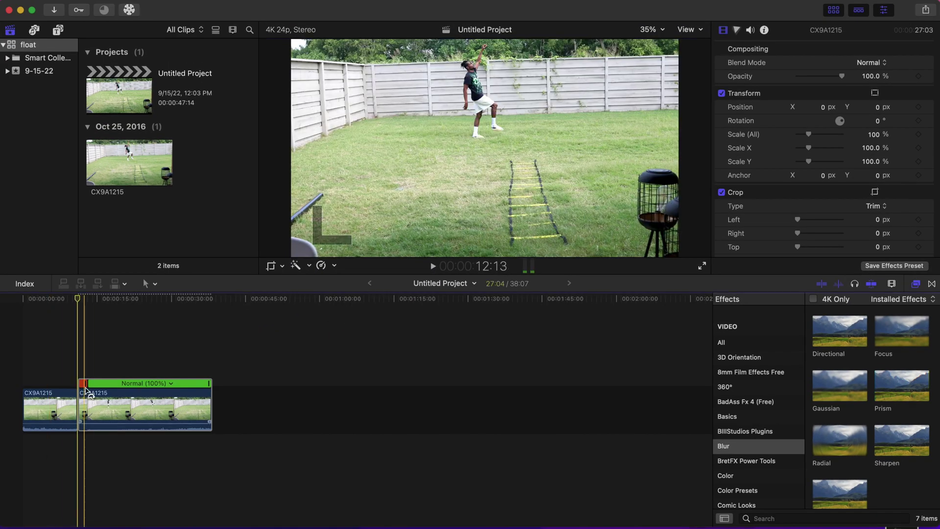
drag(87, 384, 133, 383)
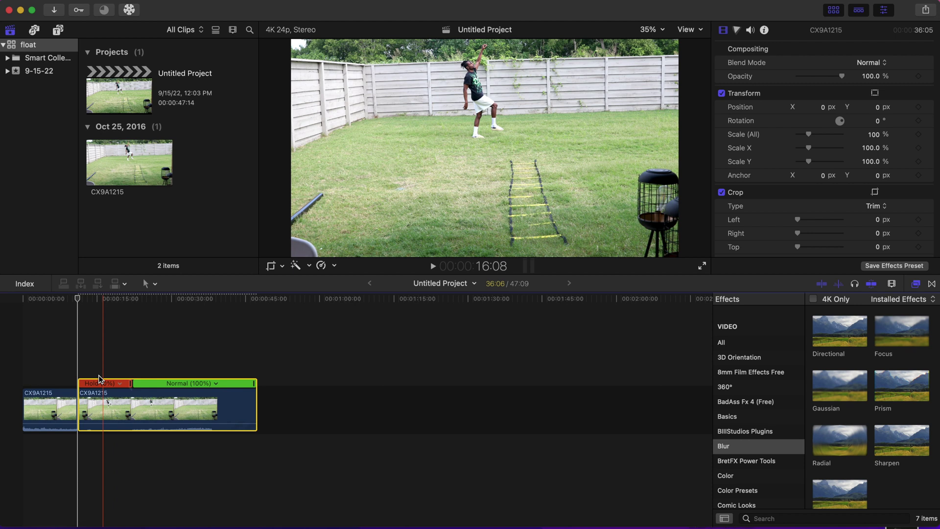
Split at the end of the hold and delete the footage after it, leaving 17:03
click(106, 404)
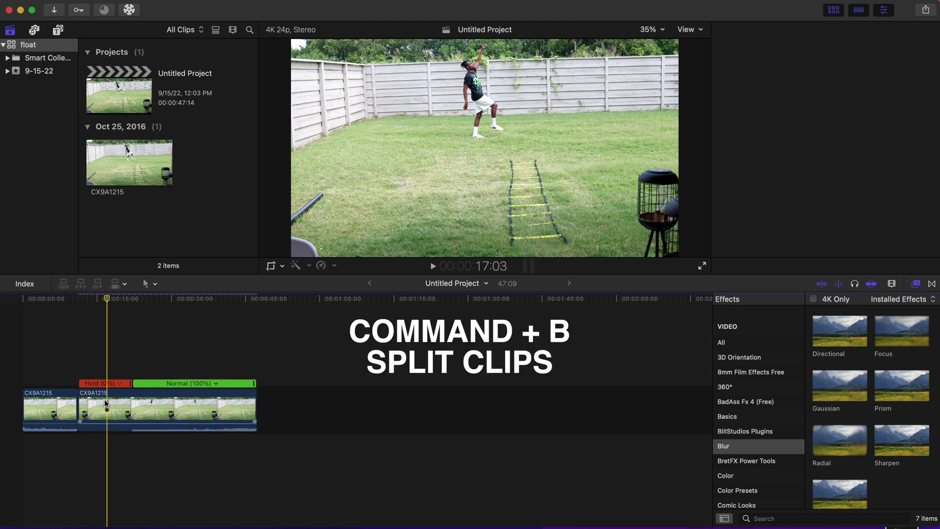
key(super+b)
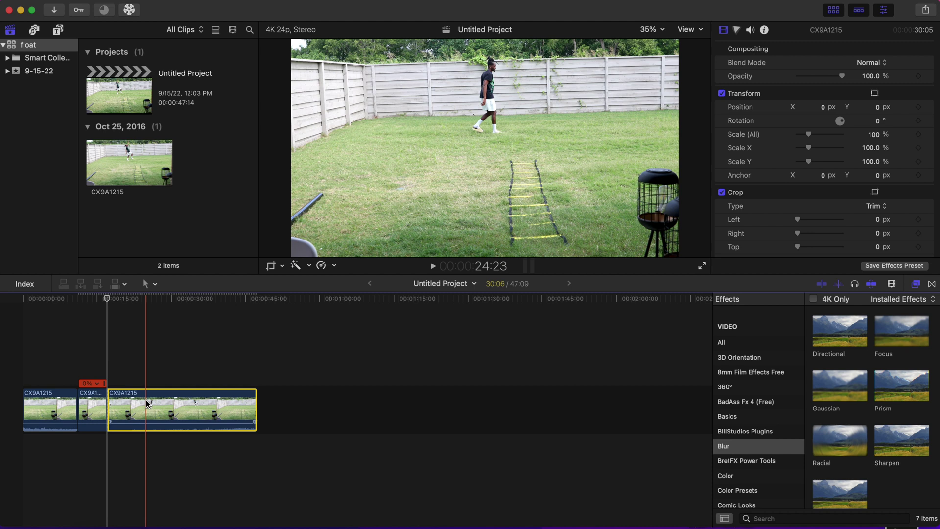
key(BackSpace)
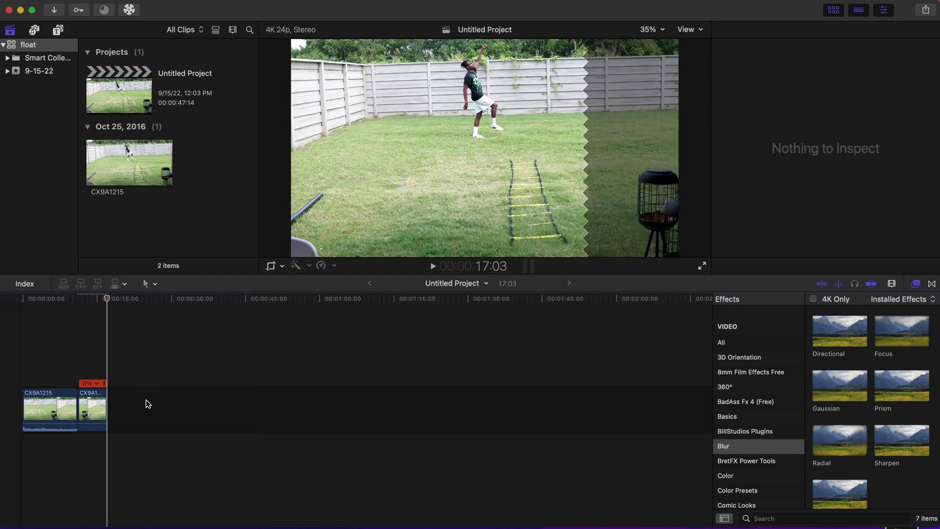
Stack the freeze-frame hold above the first clip at the timeline start and select it
drag(88, 416, 73, 355)
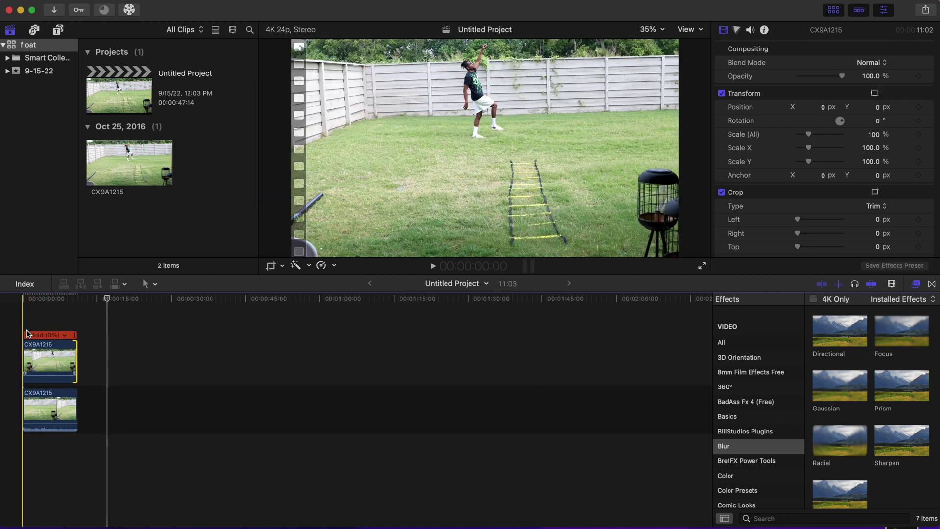
click(21, 333)
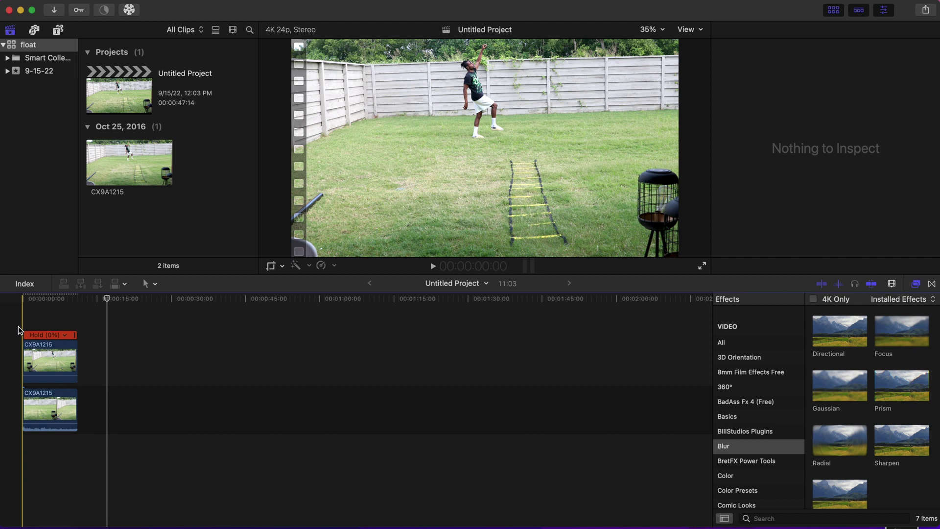
click(35, 363)
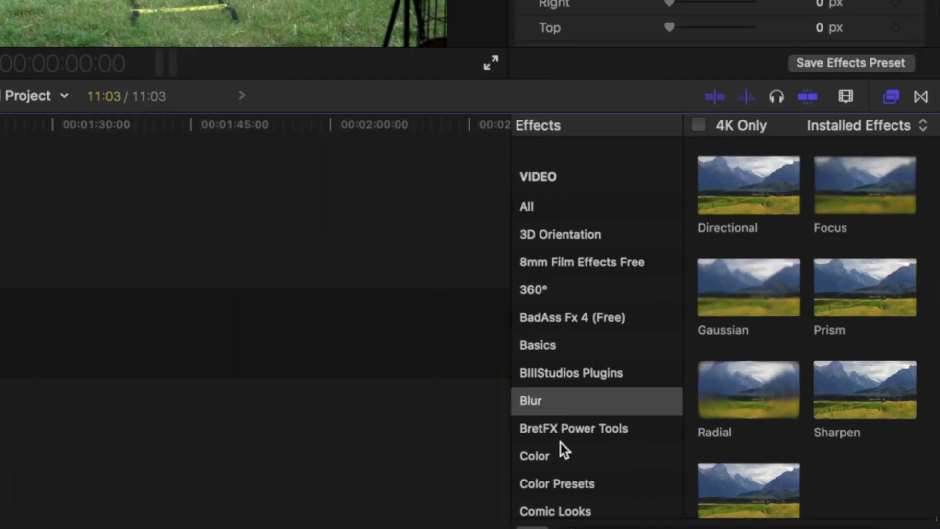
Show the Masks category in the Effects browser and pick Draw Mask
scroll(603, 352, down, 10)
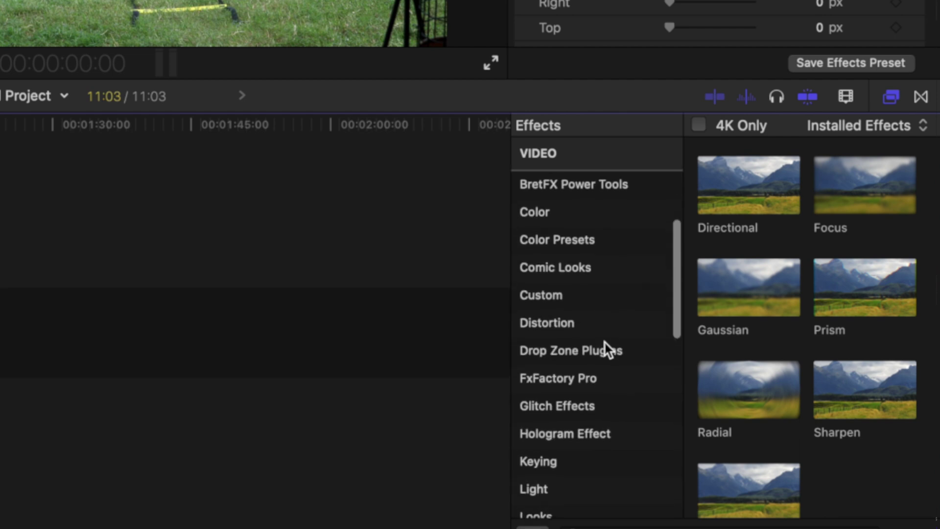
click(561, 436)
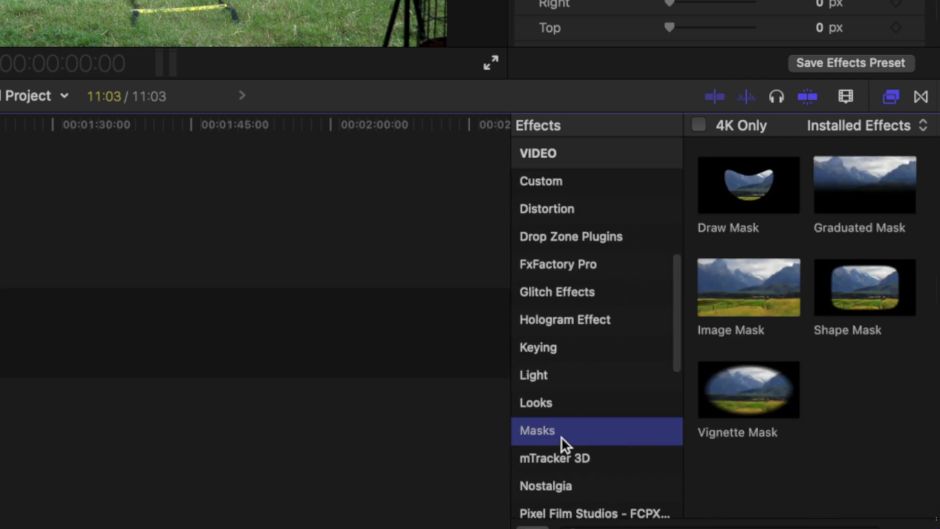
click(742, 195)
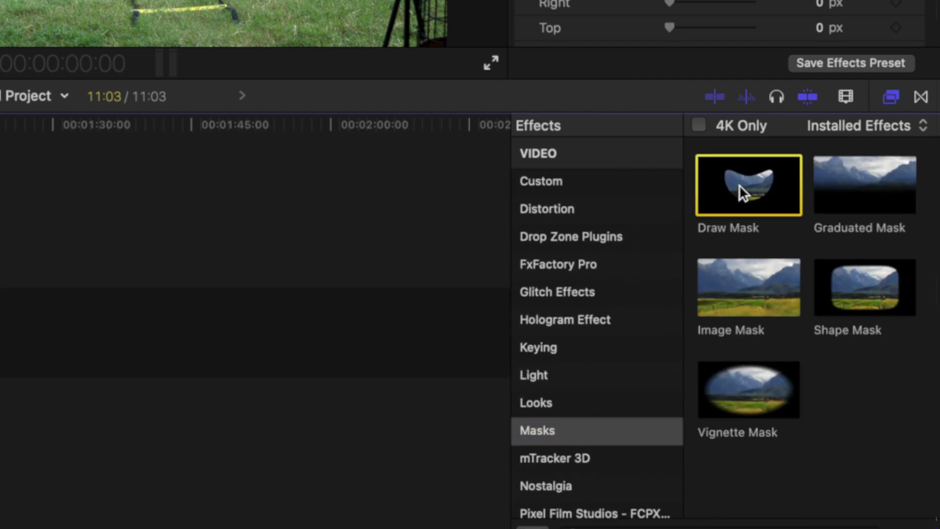
Apply Draw Mask to the freeze-frame clip and zoom the viewer to 100%
mouse_move(739, 187)
mouse_down()
mouse_move(1, 203)
mouse_move(0, 238)
mouse_up()
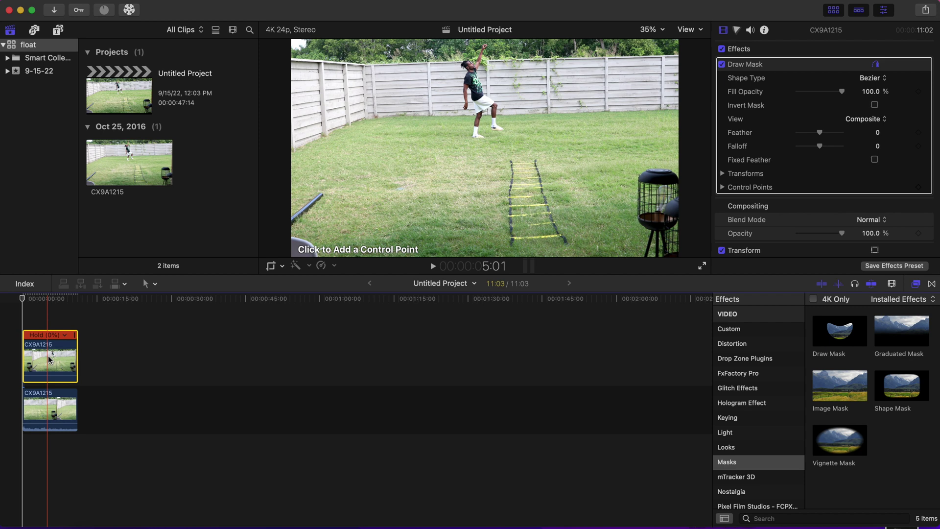
click(659, 30)
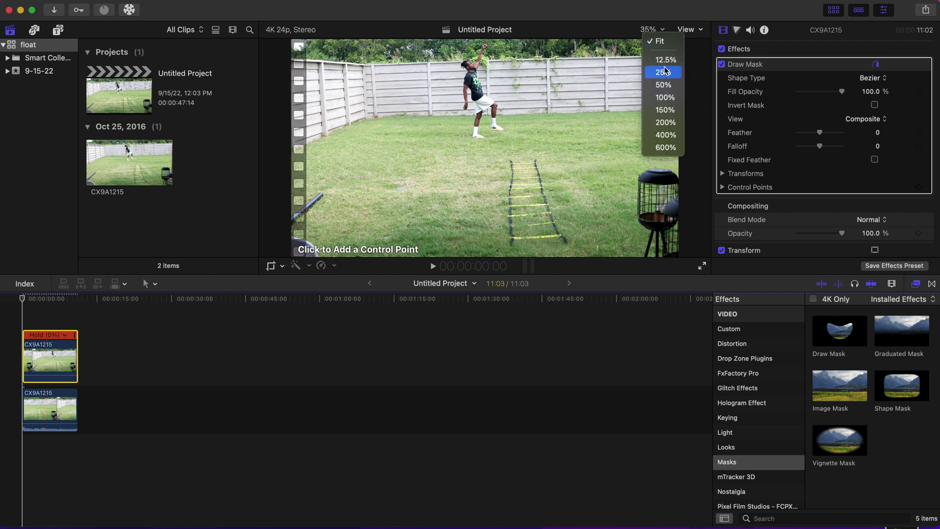
click(664, 84)
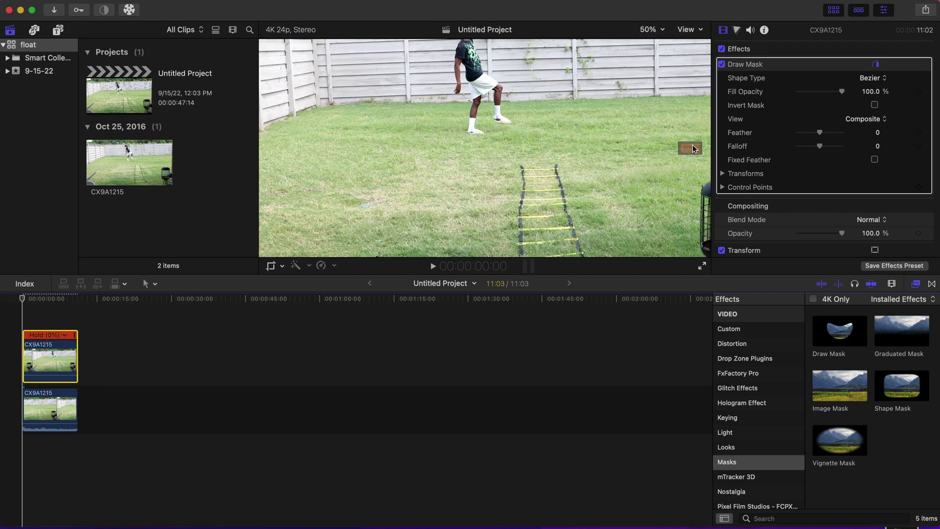
click(660, 31)
click(661, 104)
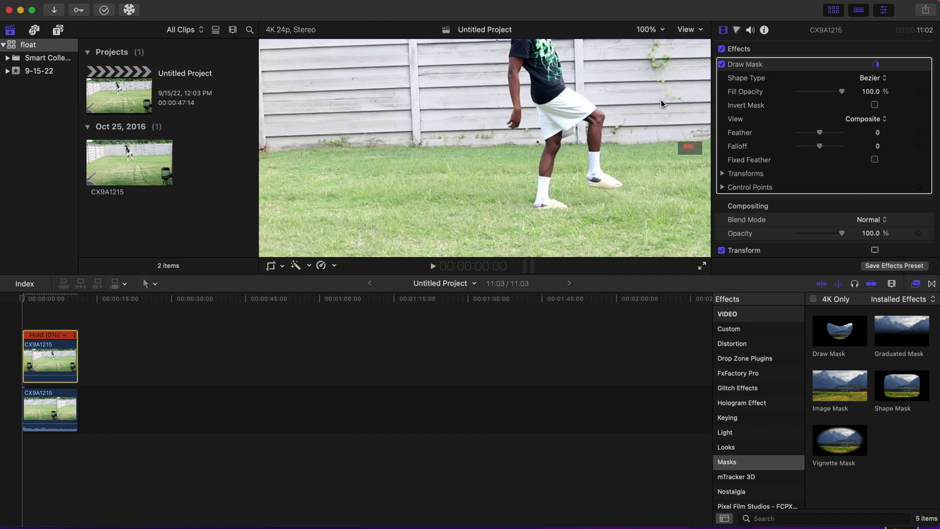
click(688, 142)
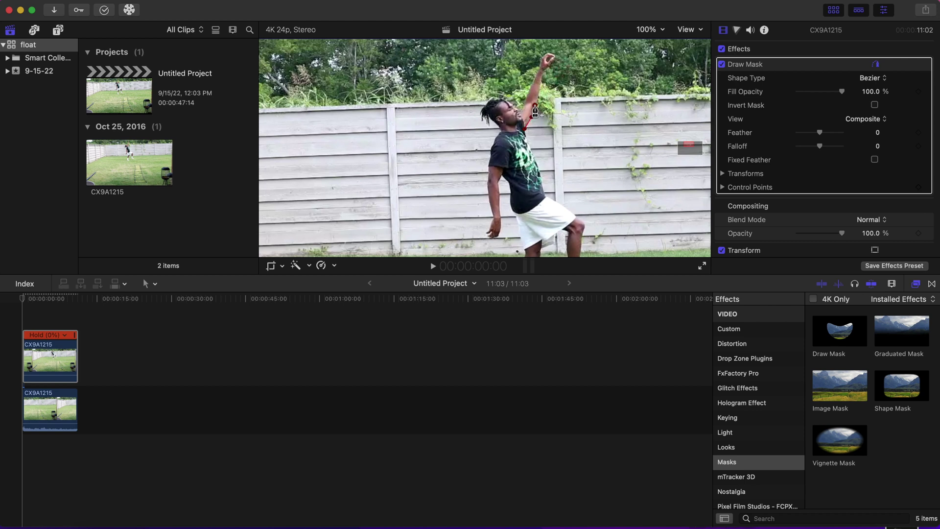
Place mask points up the raised arm, around the fist and head, and down the body
click(531, 116)
click(535, 105)
click(537, 94)
click(543, 73)
click(551, 54)
click(539, 93)
click(526, 119)
click(509, 102)
click(482, 112)
Continue the mask outline around the hand, shorts, standing leg and foot
click(488, 194)
click(493, 235)
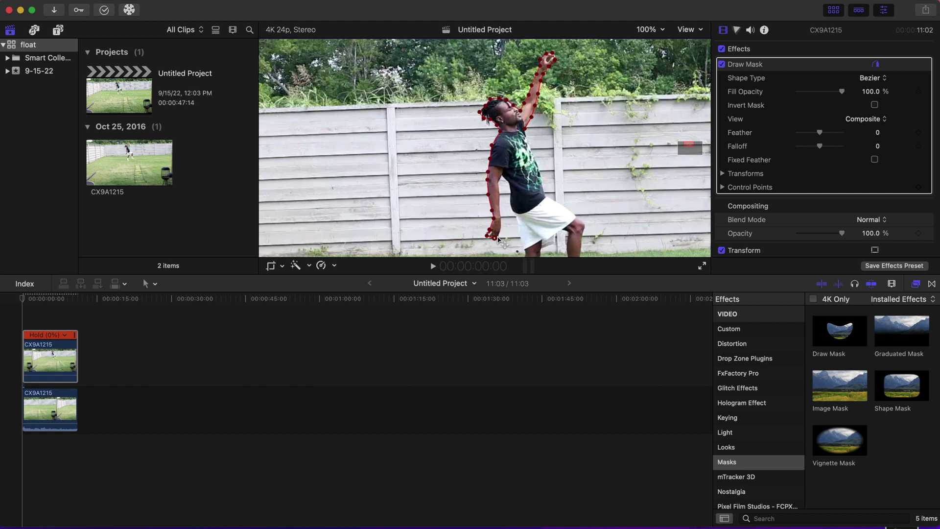
click(503, 235)
click(502, 216)
click(522, 230)
scroll(524, 242, down, 5)
click(448, 192)
click(471, 203)
click(462, 150)
click(486, 113)
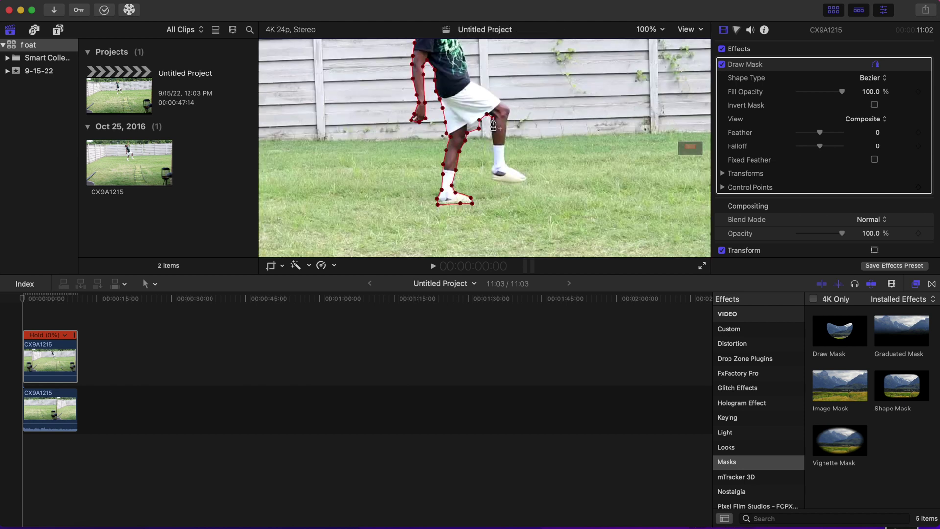
Trace the raised leg, foot, knee and shorts, then close the mask outline
click(491, 147)
click(492, 177)
click(520, 182)
click(504, 146)
click(505, 112)
scroll(505, 111, up, 5)
click(492, 163)
click(460, 130)
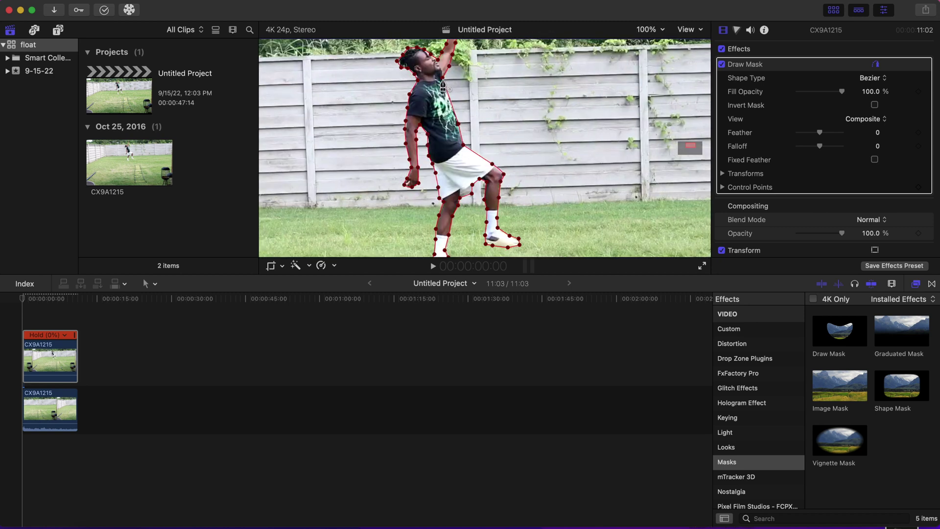
click(442, 81)
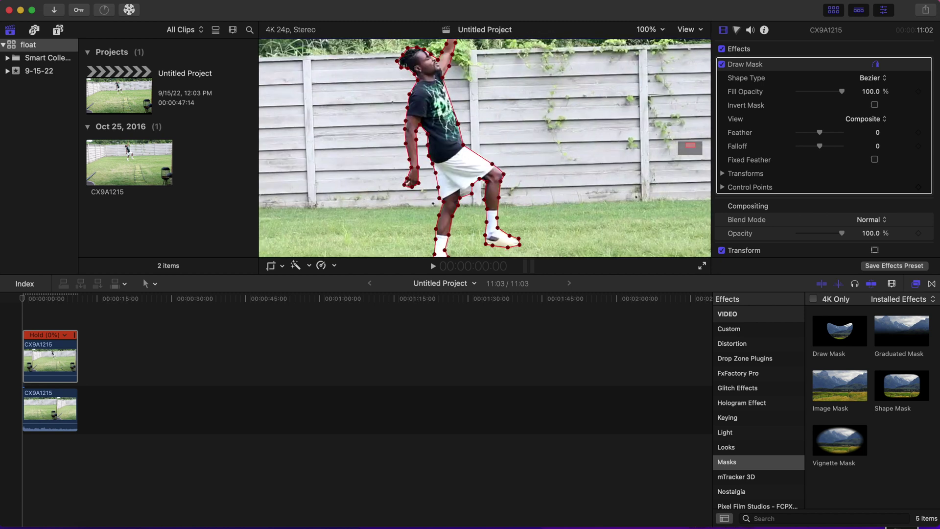
click(659, 31)
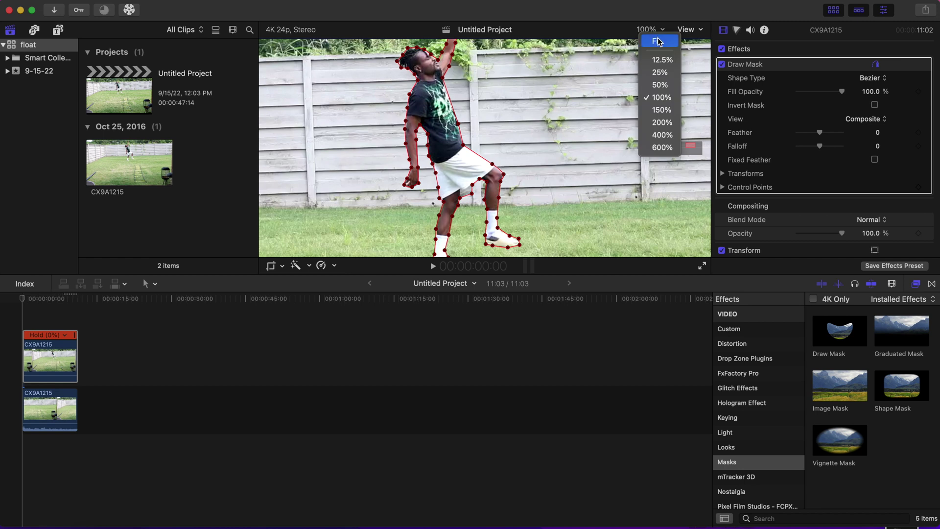
Add the Pixel Film Studios Puppet Tool generator above the clip and stretch it to 11:03
click(660, 41)
click(57, 29)
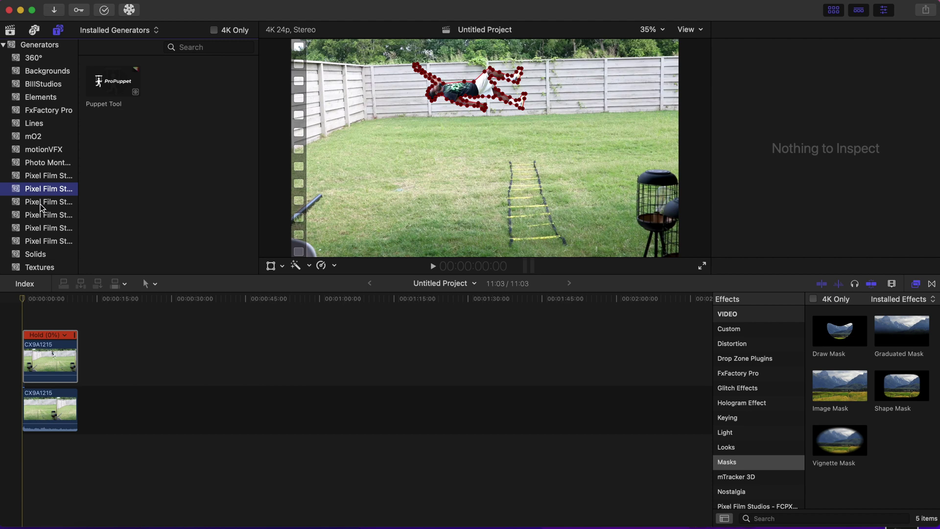
click(40, 203)
click(40, 190)
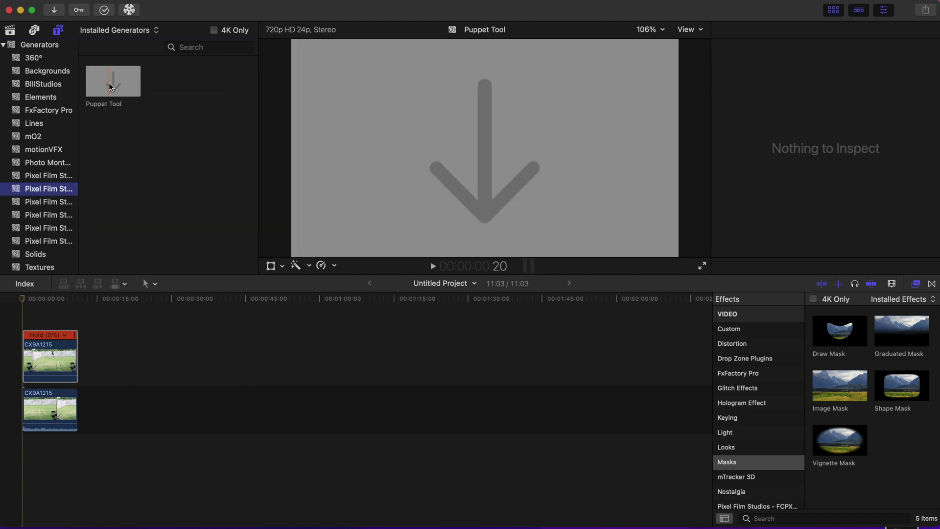
mouse_move(108, 87)
mouse_down()
mouse_move(77, 137)
mouse_move(77, 191)
mouse_move(38, 359)
mouse_up()
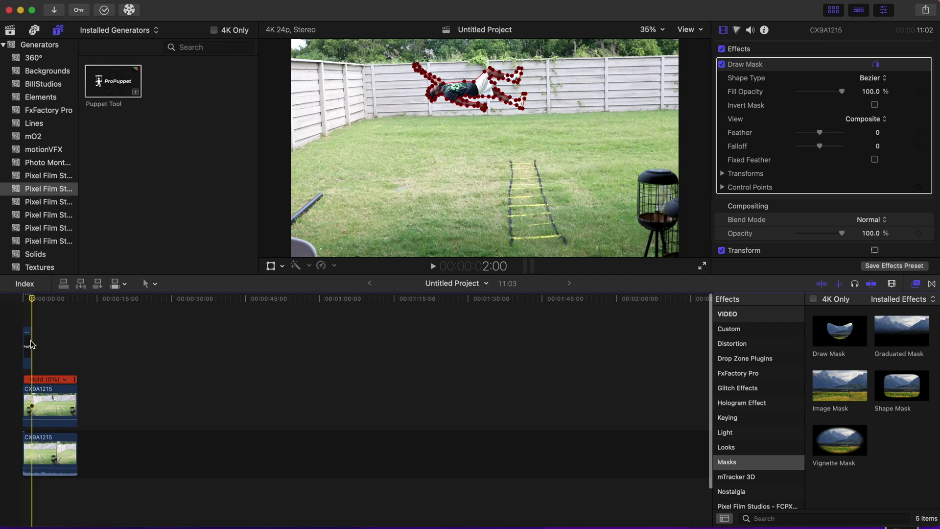
drag(31, 339, 77, 352)
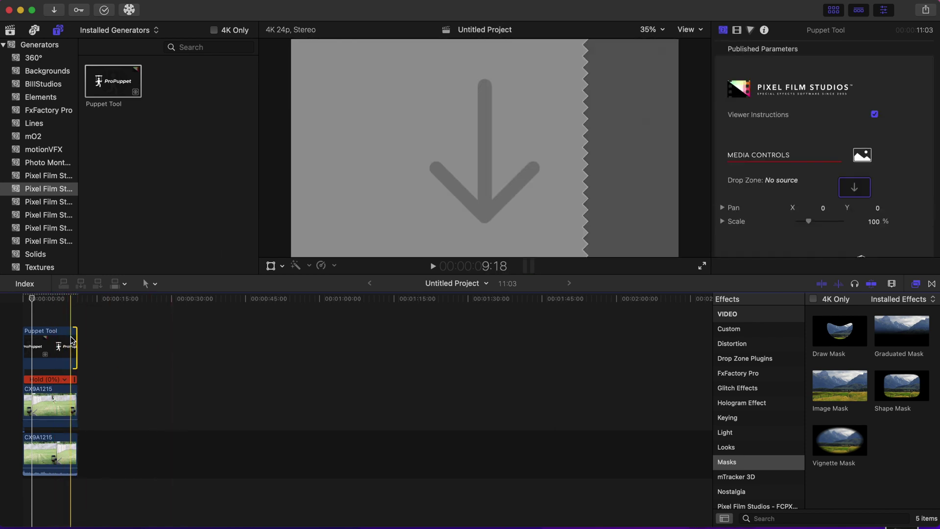
Set the masked CX9A1215 clip as the Puppet Tool drop zone source, then delete that clip
click(67, 352)
click(854, 187)
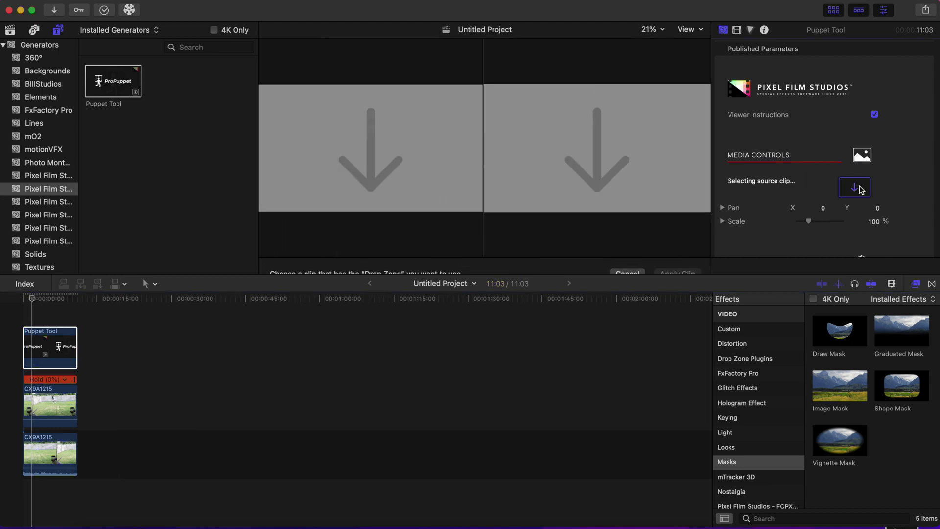
click(58, 400)
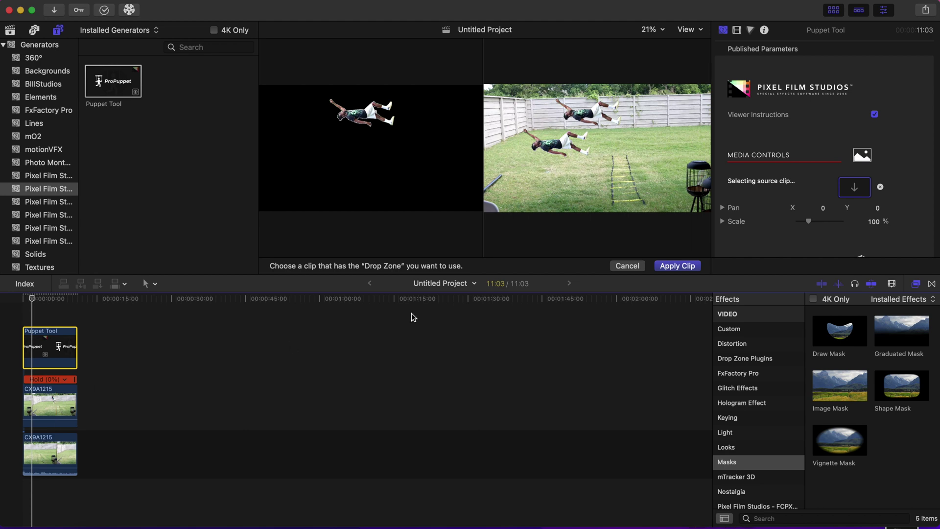
click(674, 266)
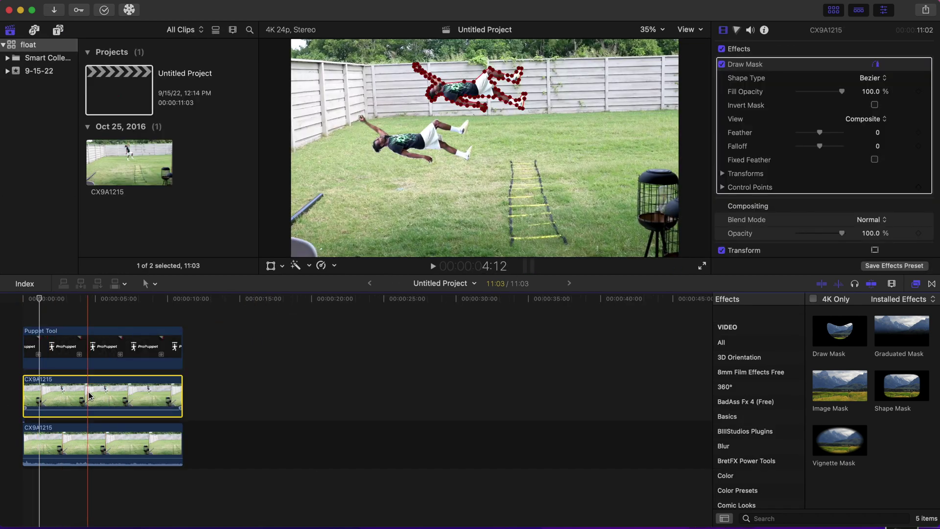
key(Delete)
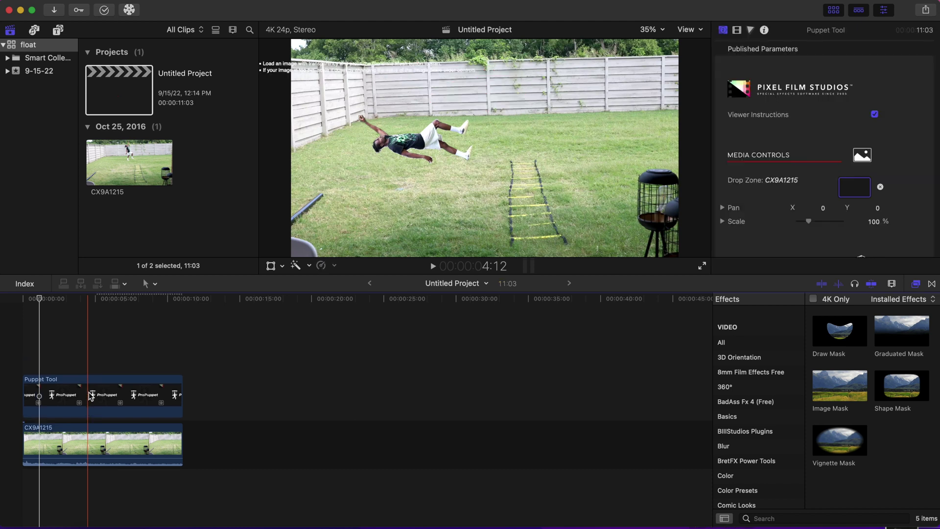
Set the Puppet Tool Pan to X 35.0, Y 22.1 and Scale to 104%
click(56, 401)
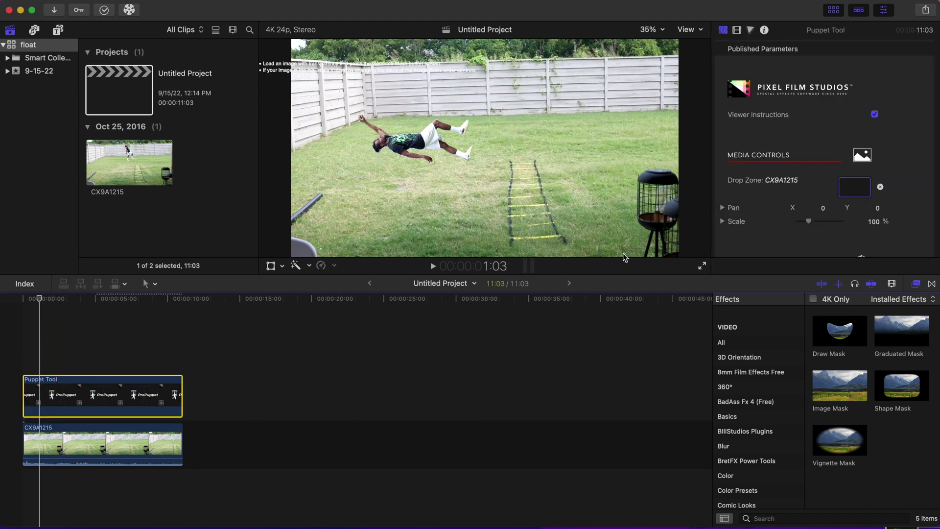
scroll(801, 160, down, 3)
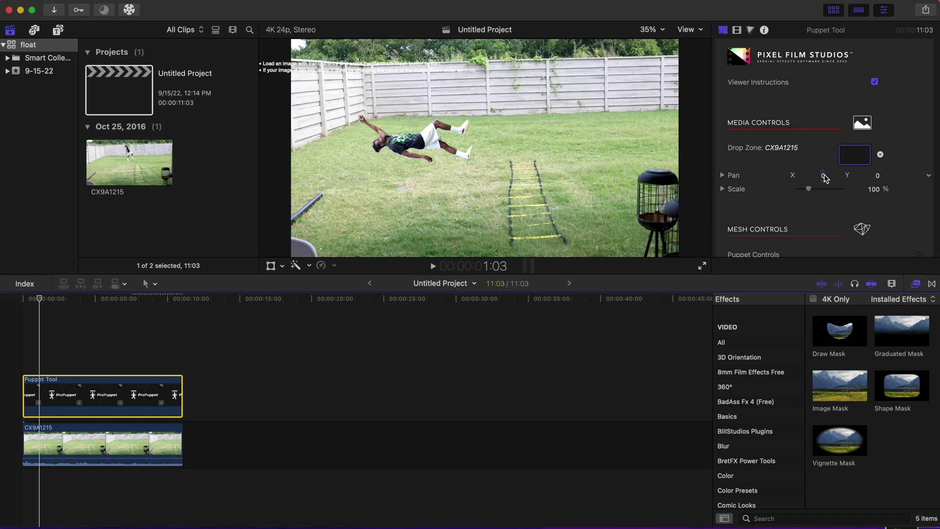
drag(822, 176, 828, 175)
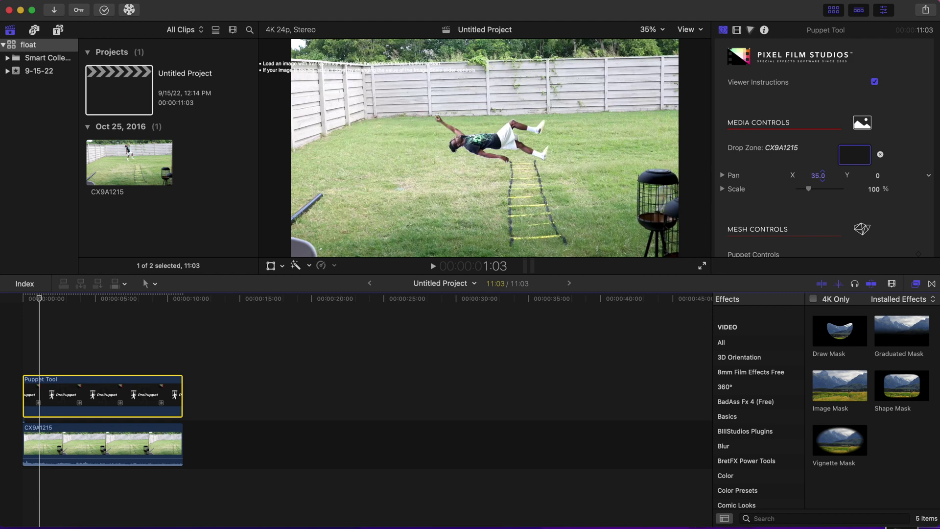
drag(877, 177, 873, 174)
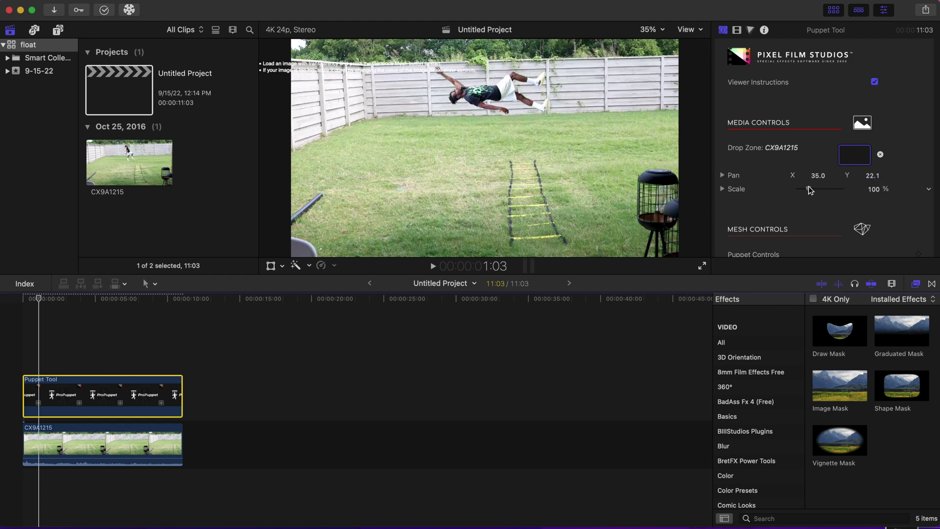
drag(810, 190, 811, 190)
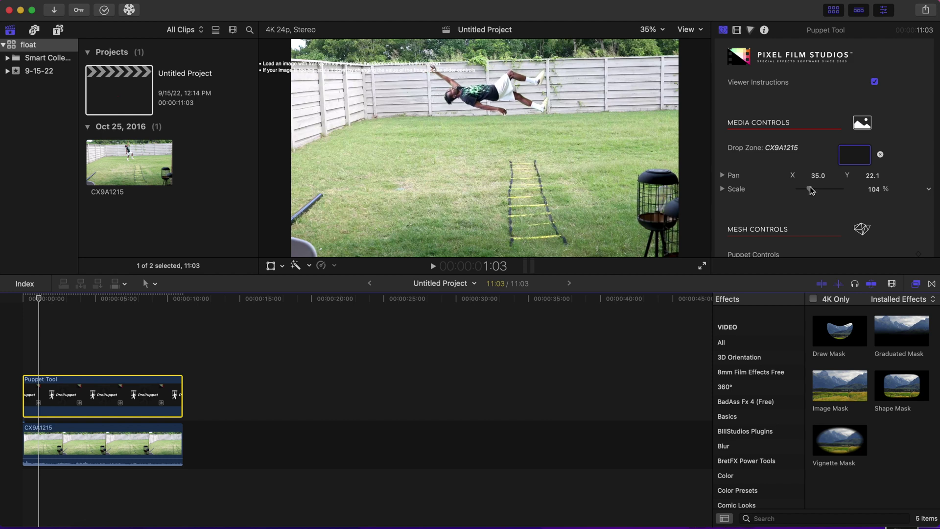
scroll(774, 205, down, 5)
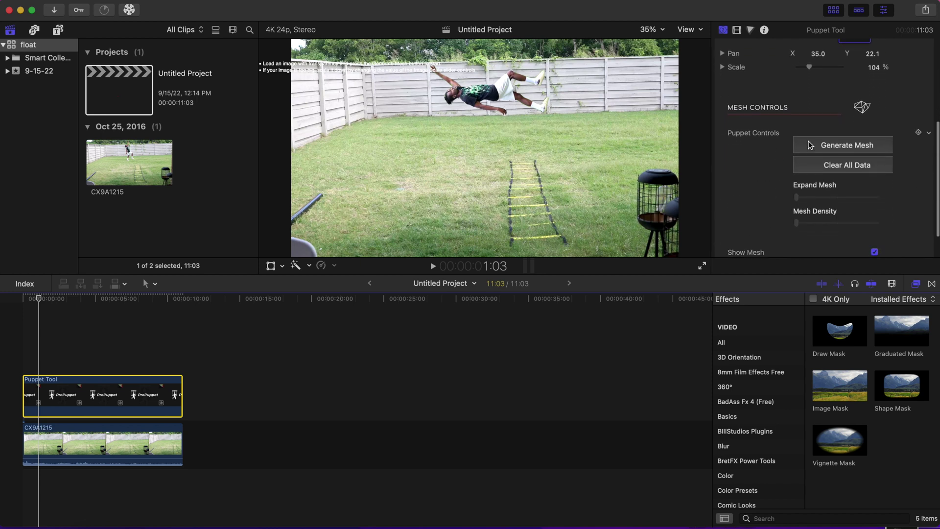
Generate the puppet mesh and view the floating person at 100% zoom
click(824, 145)
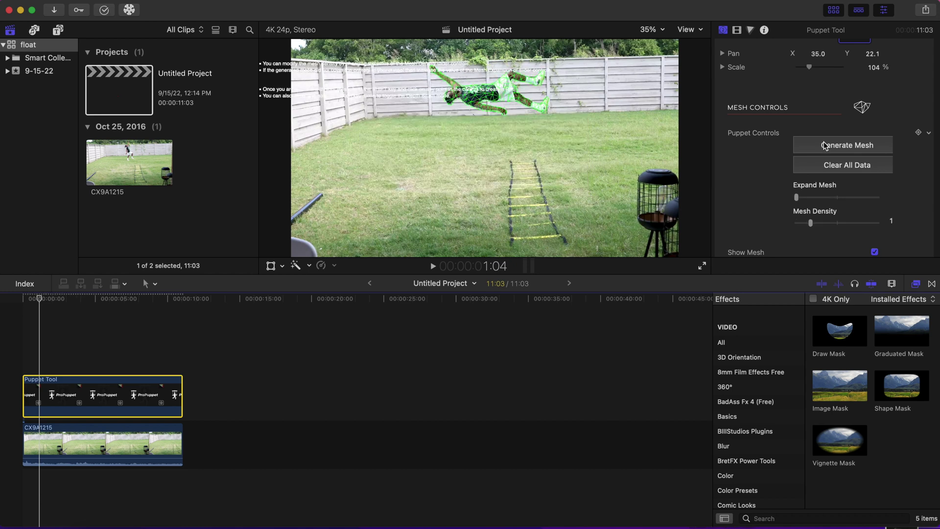
click(651, 30)
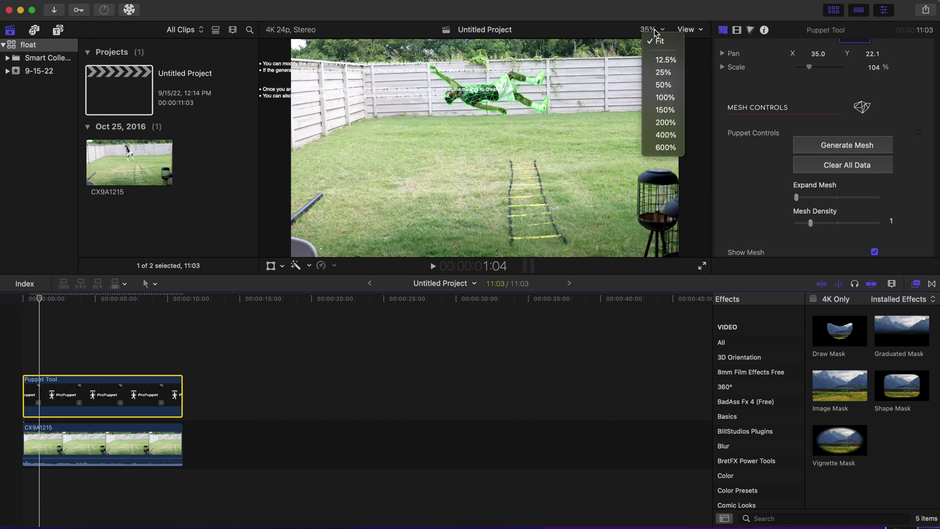
click(663, 97)
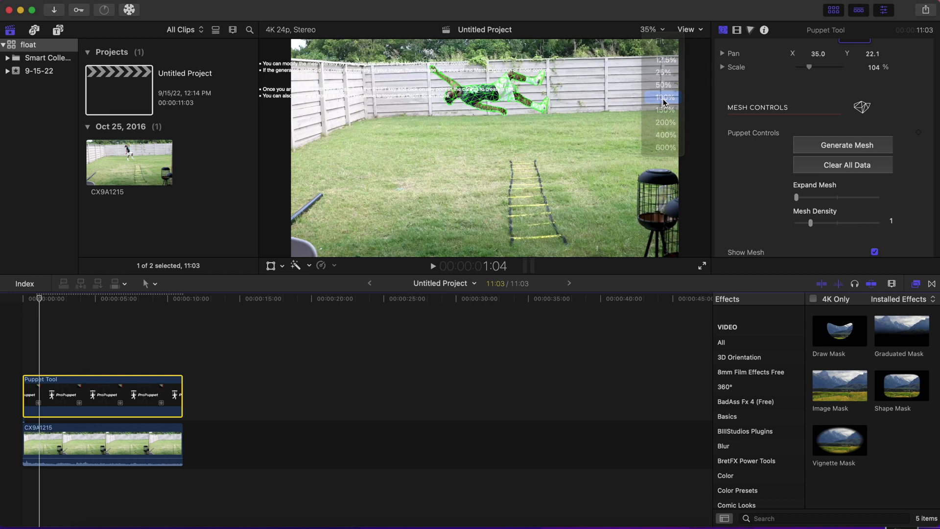
drag(687, 148, 687, 136)
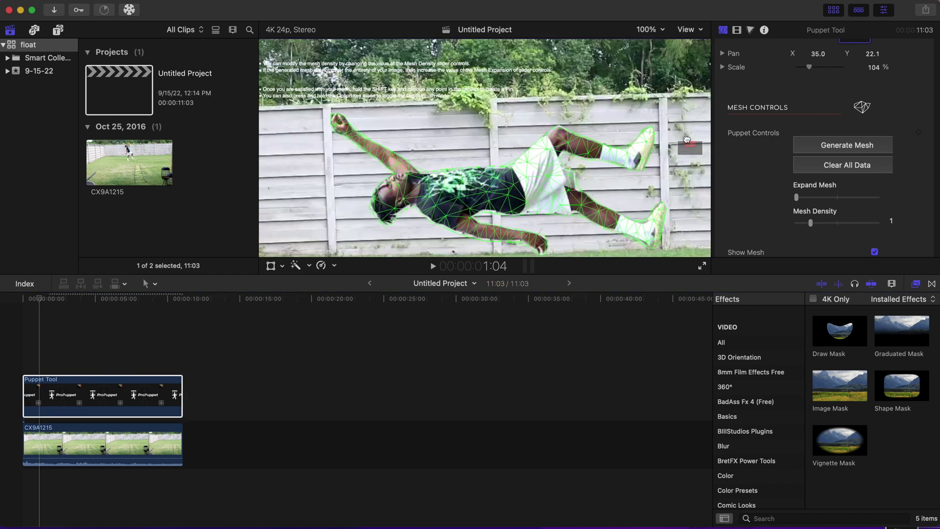
drag(687, 140, 688, 142)
scroll(822, 147, up, 2)
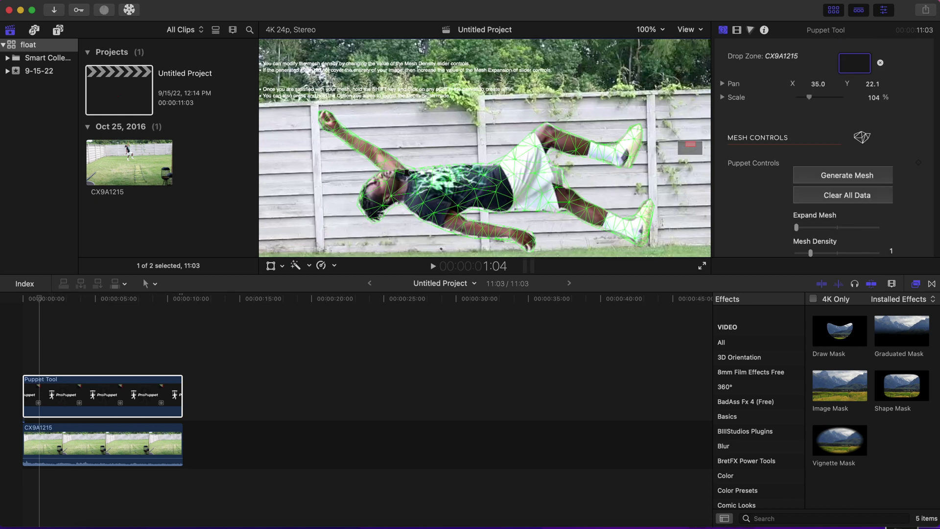
Pin the head, shoulder, raised arm, raised hand and lower arm
shift+click(371, 201)
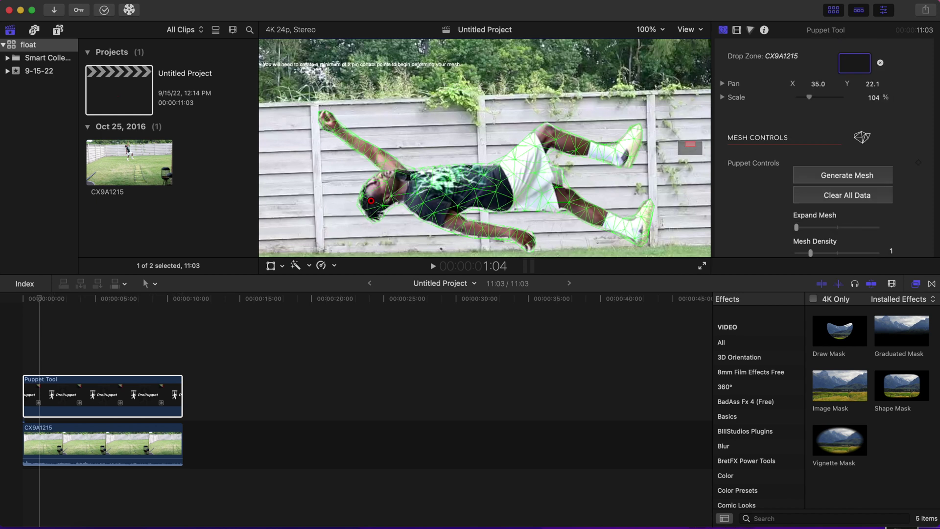
shift+click(408, 183)
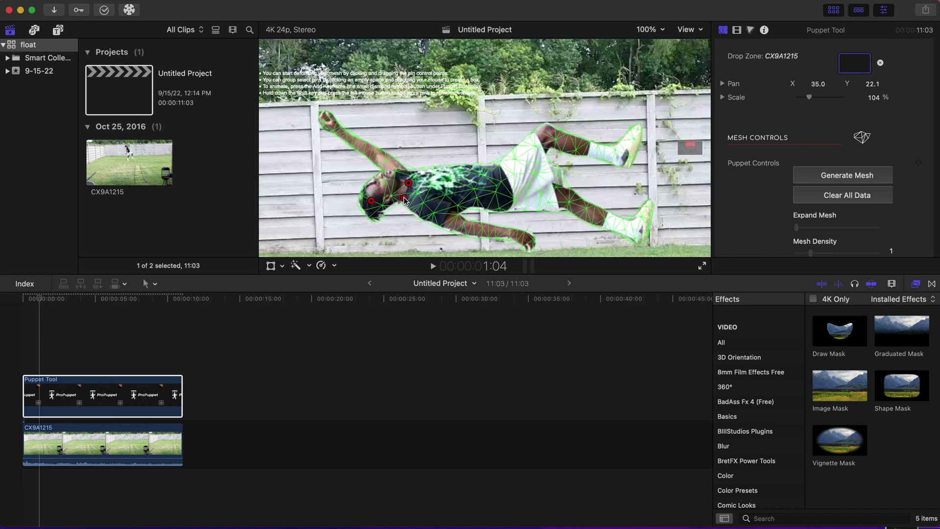
shift+click(376, 153)
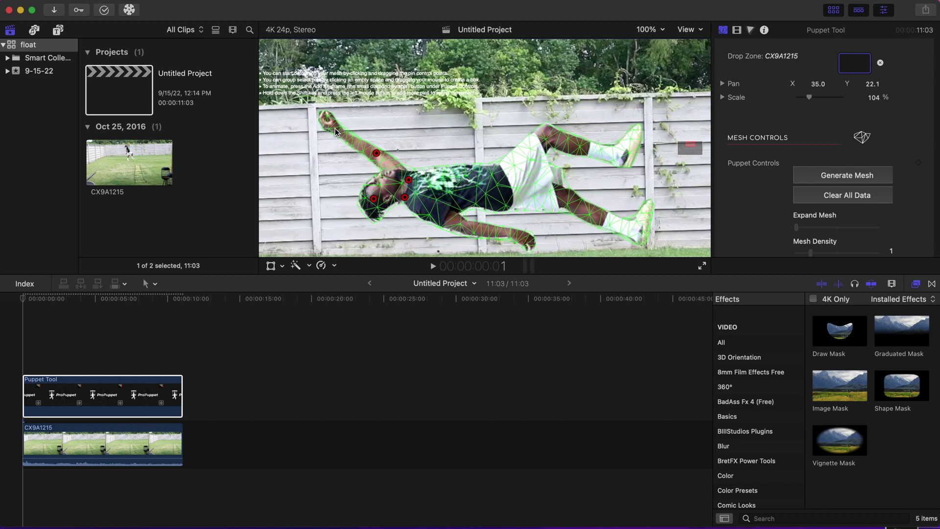
shift+click(338, 131)
shift+click(511, 234)
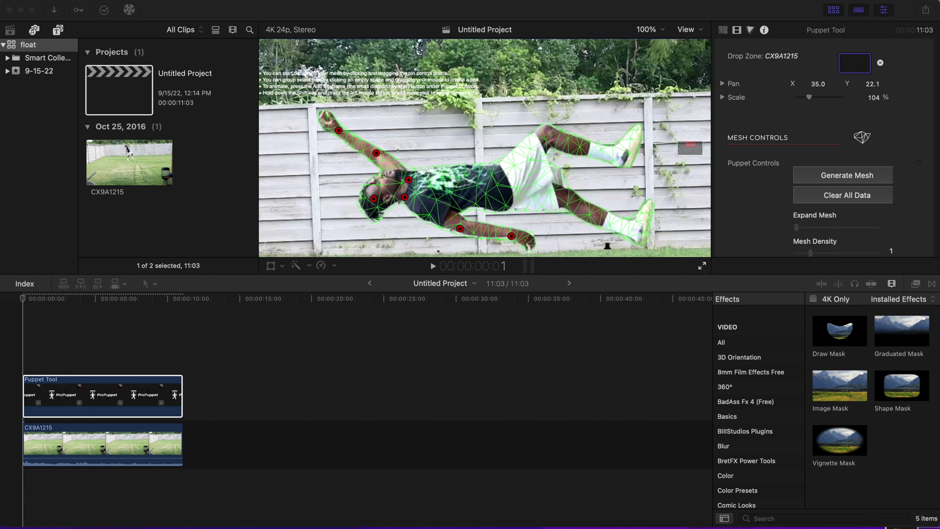
Pin three points on the torso and three on the leg, then return the viewer to 50%
shift+click(497, 167)
shift+click(493, 183)
shift+click(490, 204)
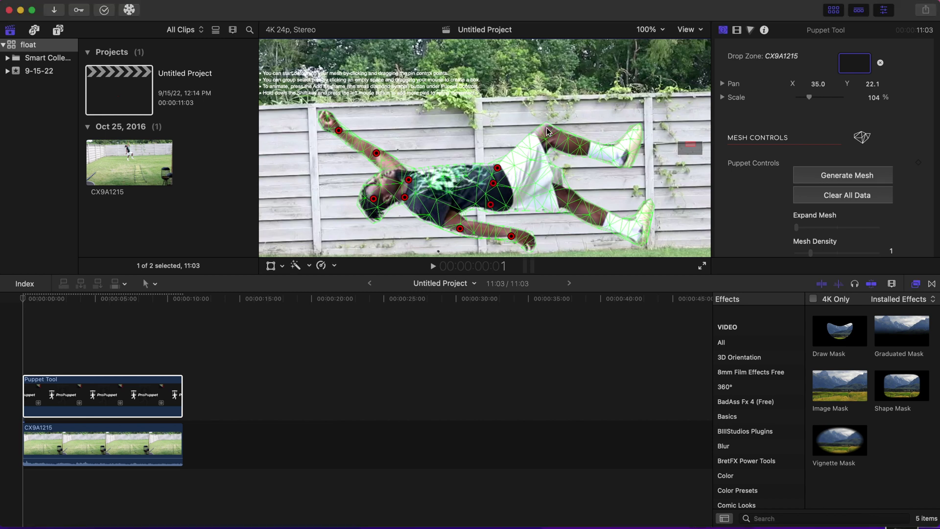
shift+click(545, 127)
shift+click(570, 154)
shift+click(571, 191)
click(647, 29)
click(658, 84)
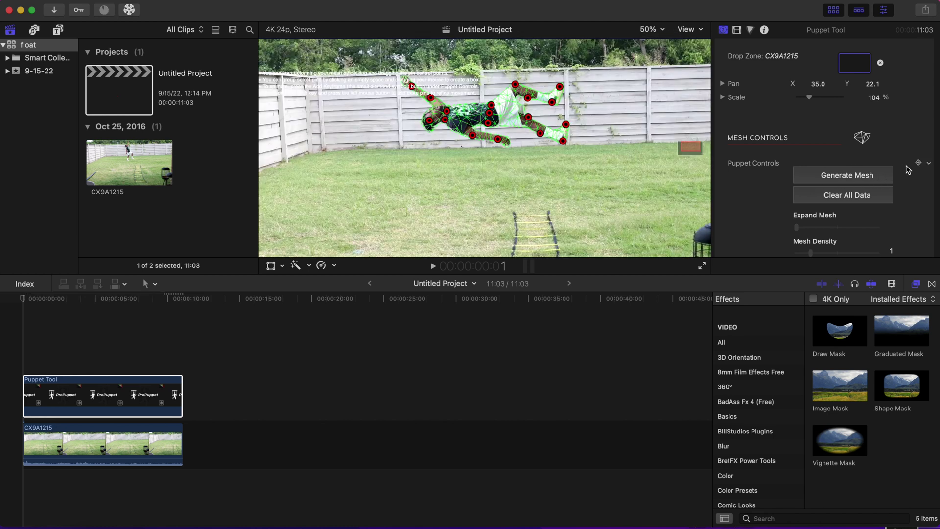
Keyframe the starting Puppet Controls pose and move the playhead to about 10 seconds
scroll(890, 179, down, 3)
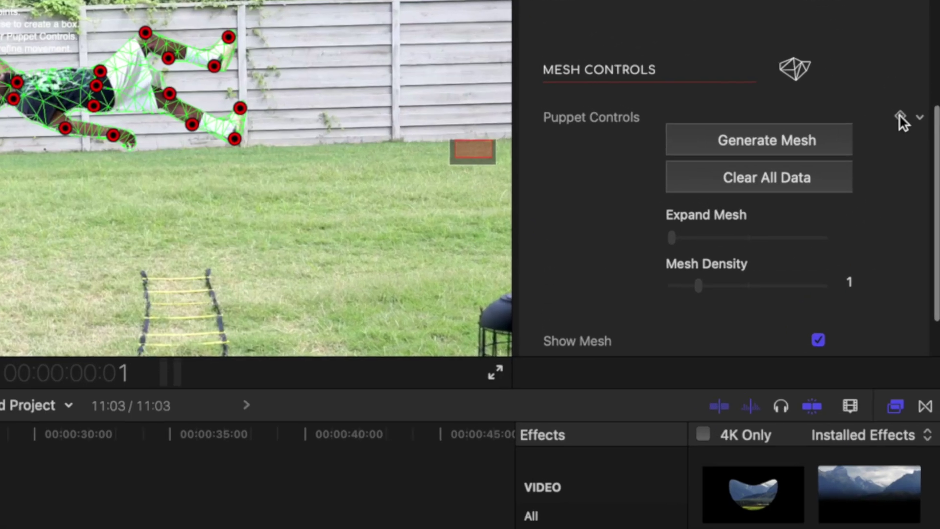
click(900, 117)
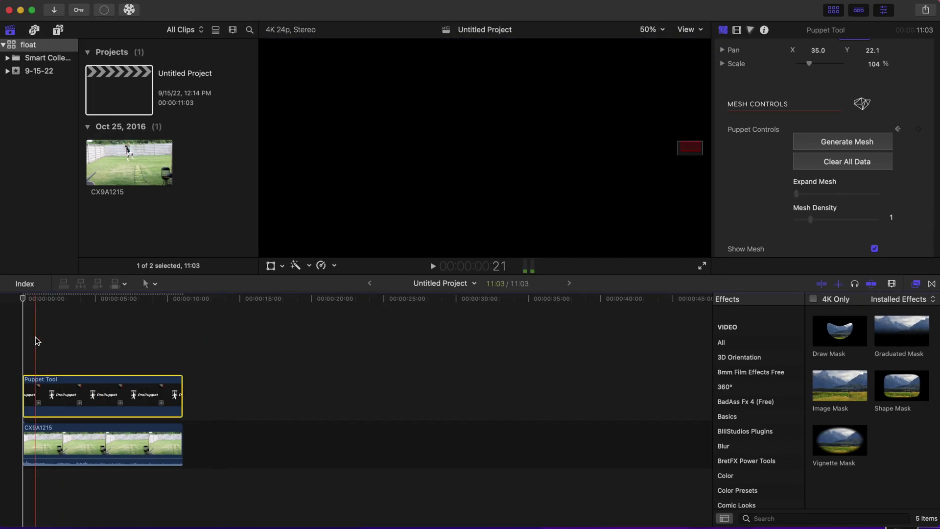
drag(23, 300, 176, 319)
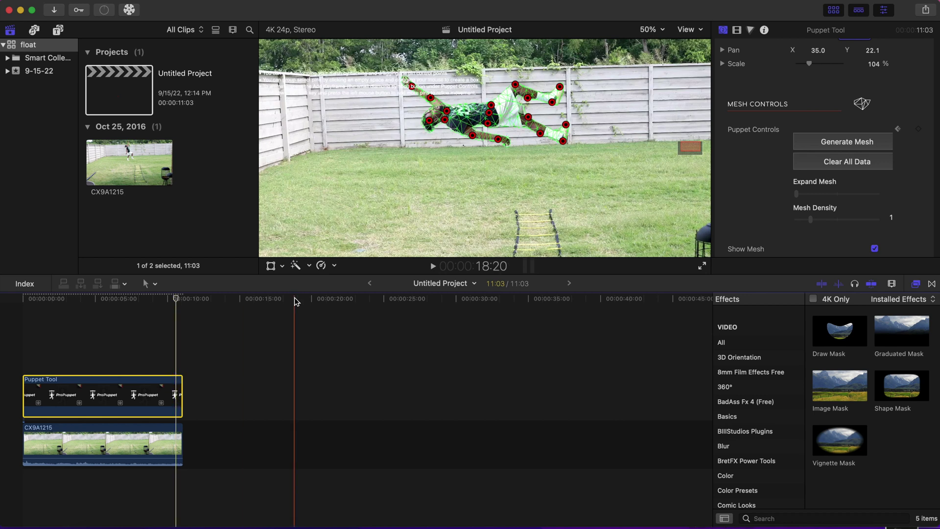
At 100% zoom, drag the arm pin to lower the hand and dip the head slightly
click(654, 31)
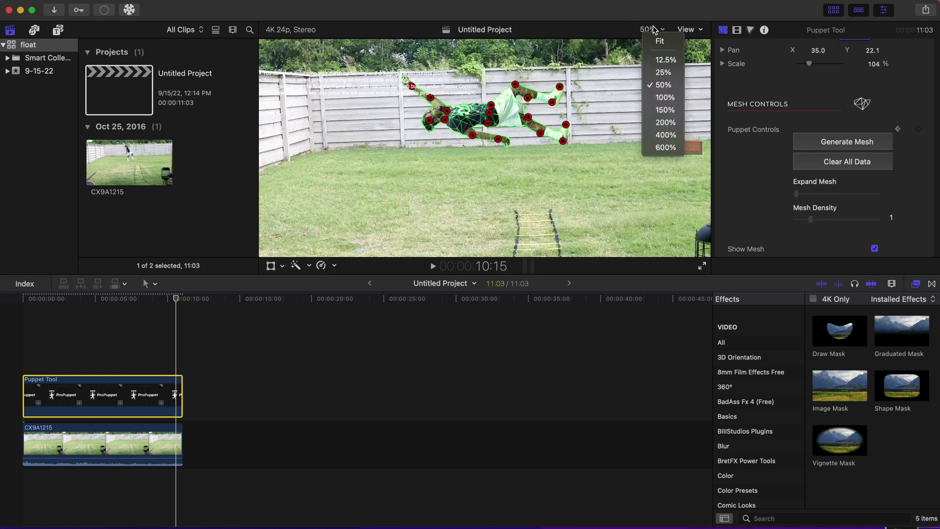
click(665, 98)
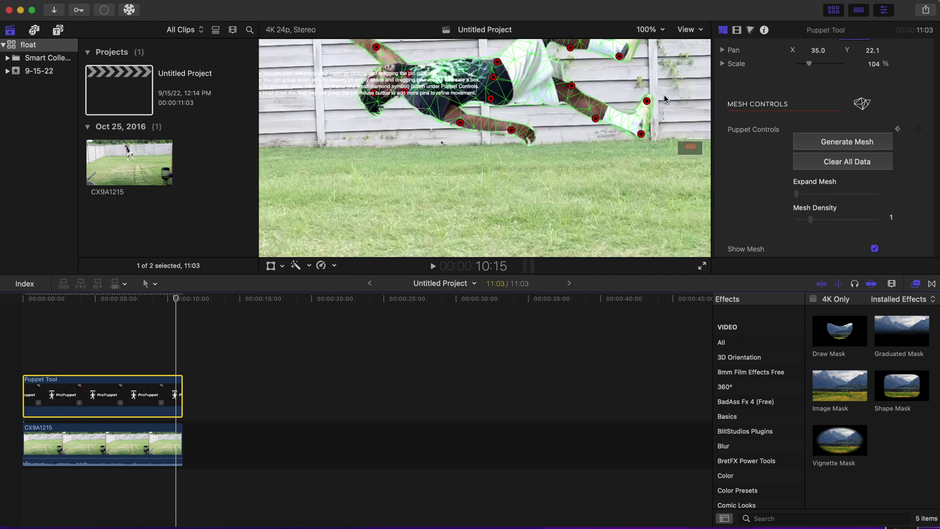
drag(690, 152, 689, 146)
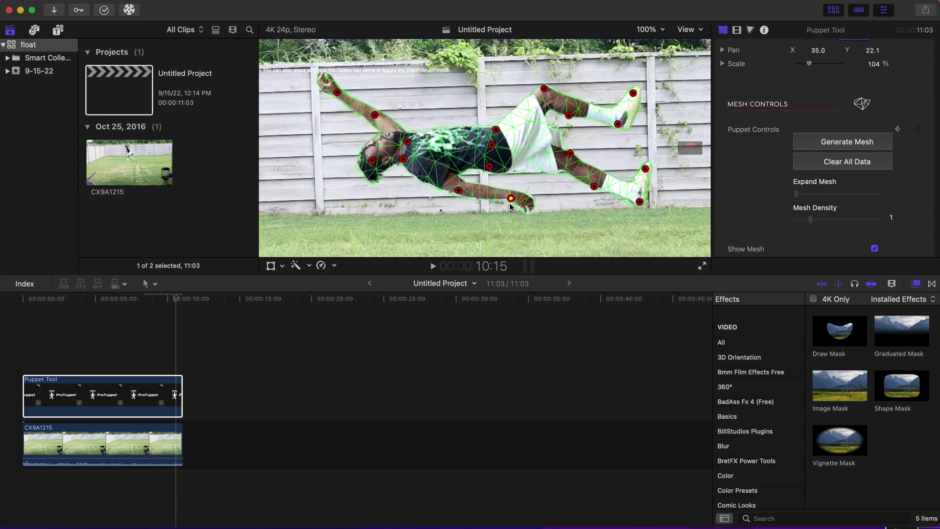
drag(510, 199, 507, 216)
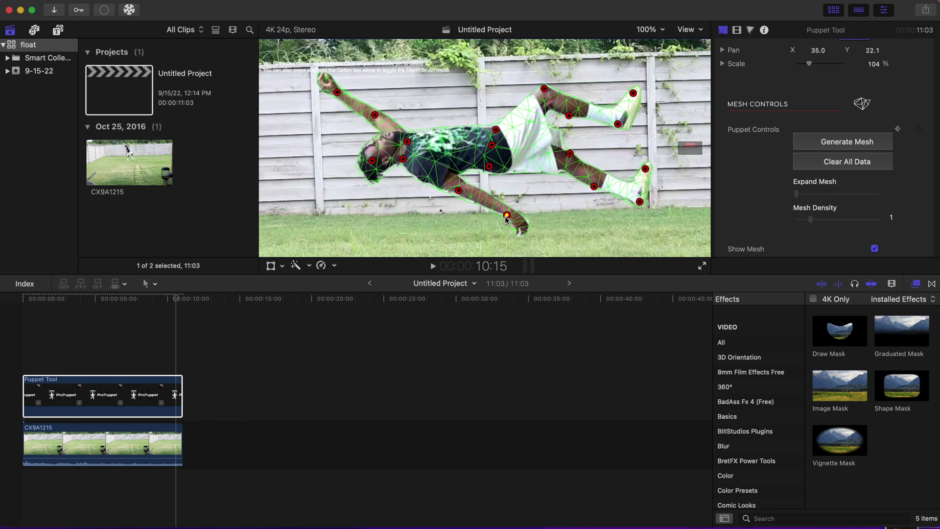
drag(508, 217, 505, 220)
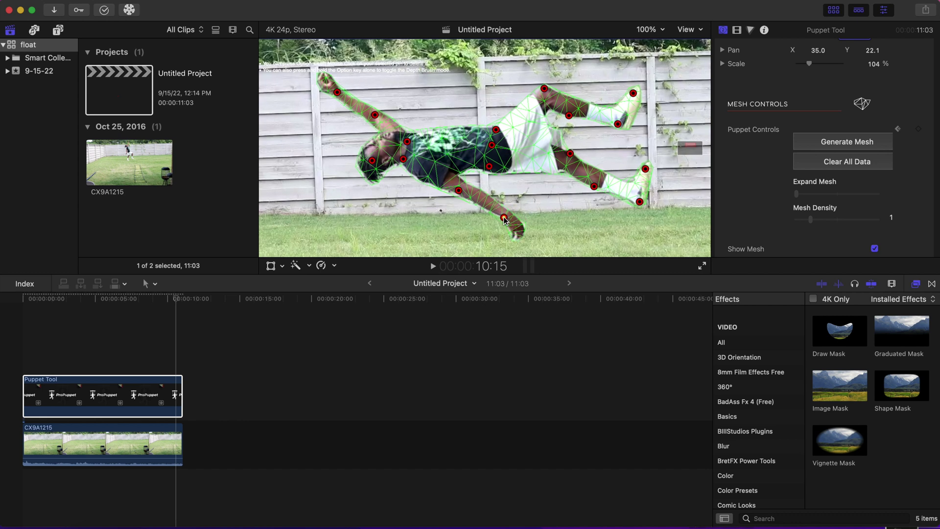
drag(372, 160, 374, 170)
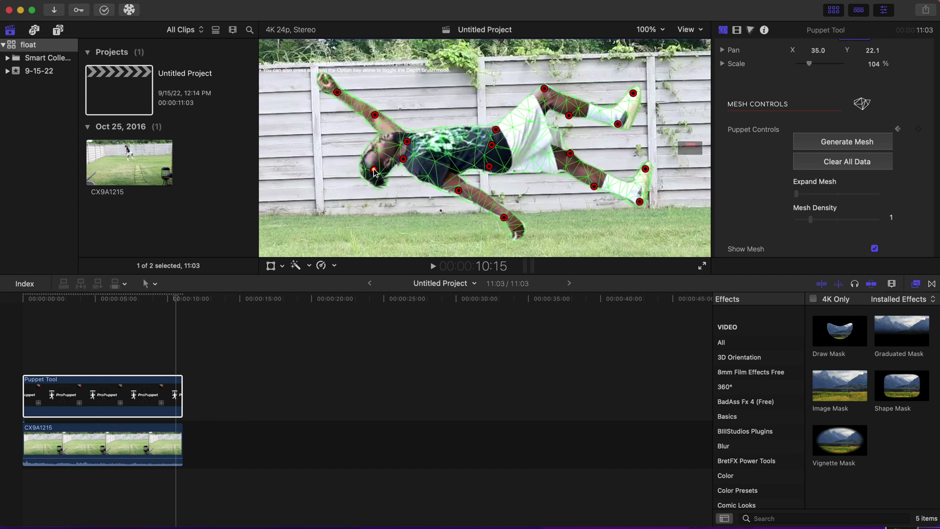
Reposition the other hand, both foot pins and the knee into the new pose
drag(337, 92, 356, 91)
drag(640, 201, 627, 212)
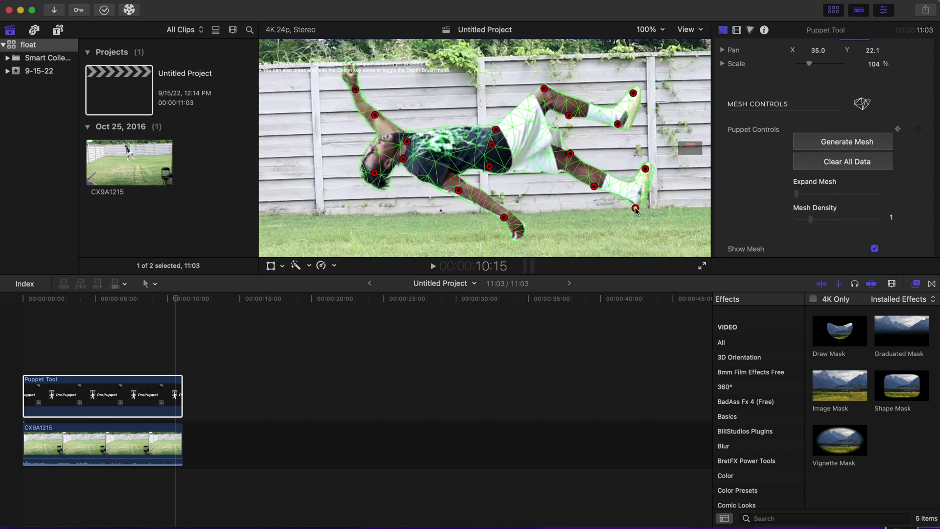
click(644, 169)
drag(644, 169, 634, 178)
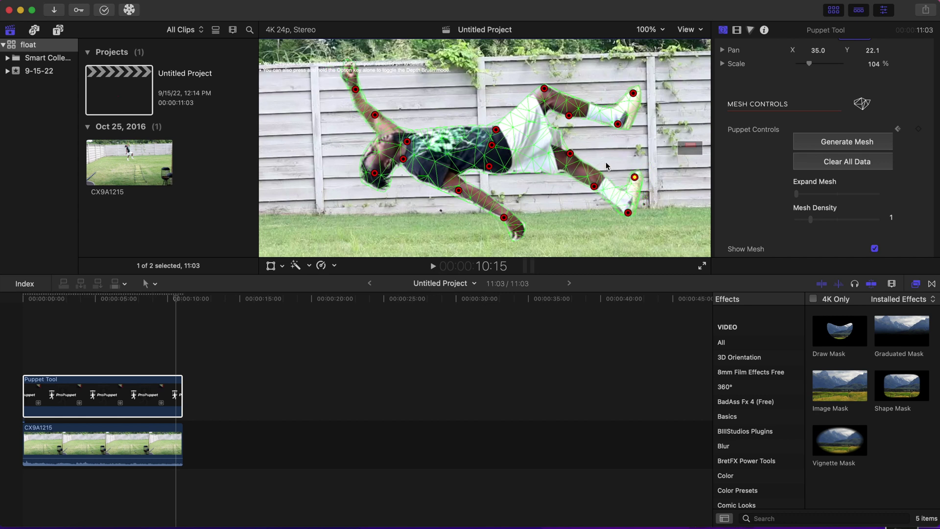
drag(633, 93, 630, 99)
drag(544, 89, 548, 91)
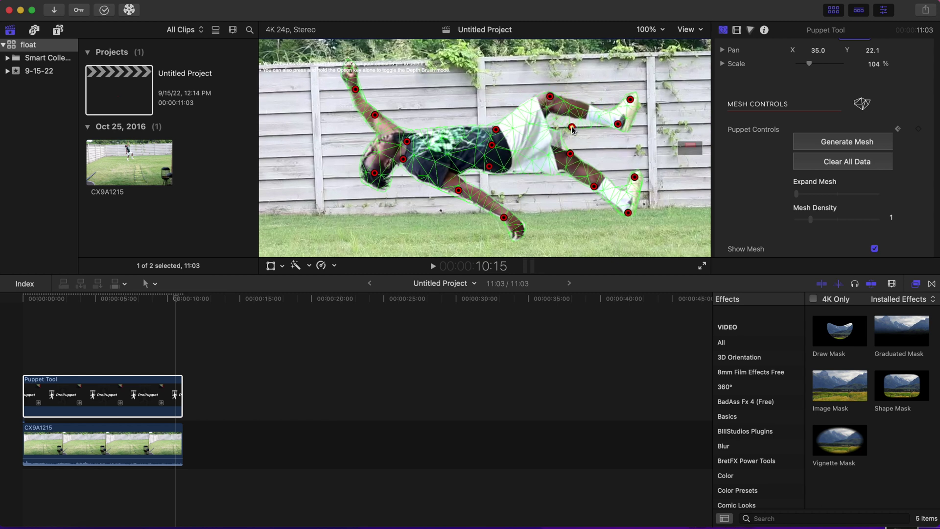
click(27, 356)
Play back the puppet animation, then merge the Puppet Tool and four CX9A1215 clips into 'Untitled Project Clip'
key(space)
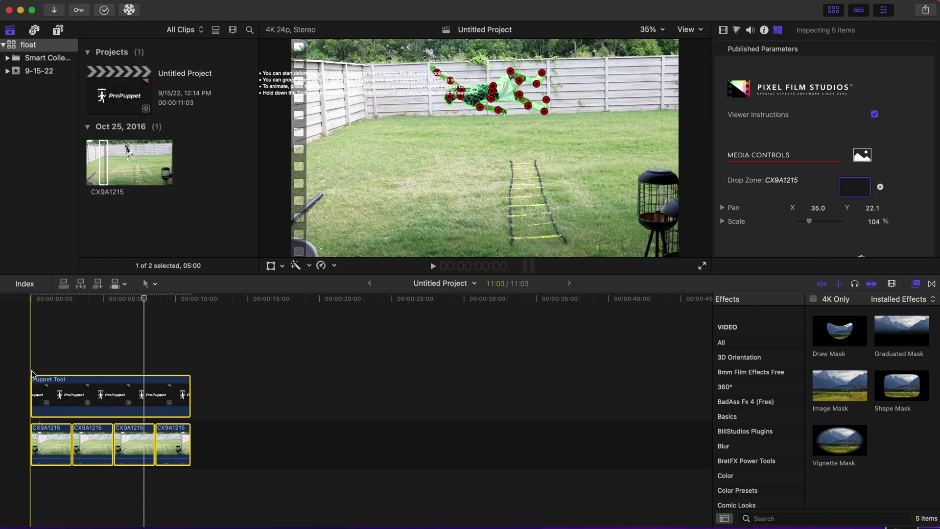
key(alt+g)
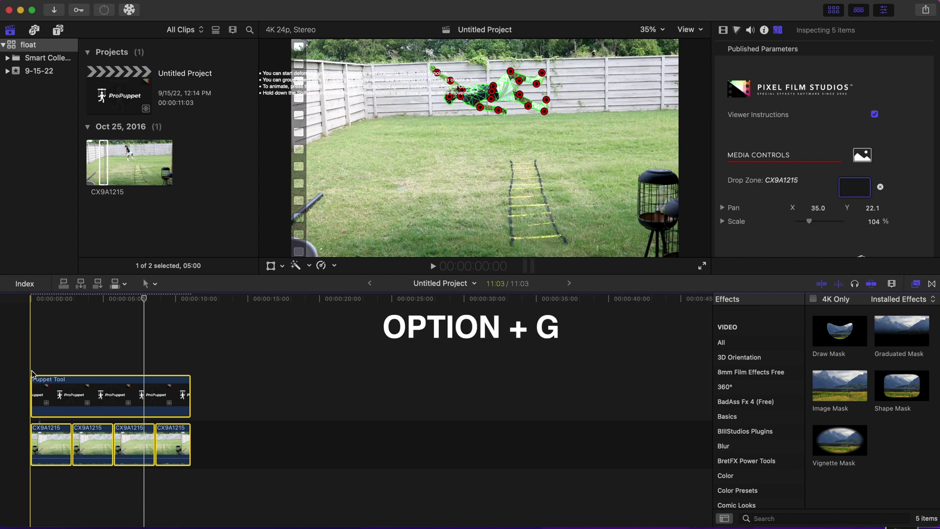
key(Return)
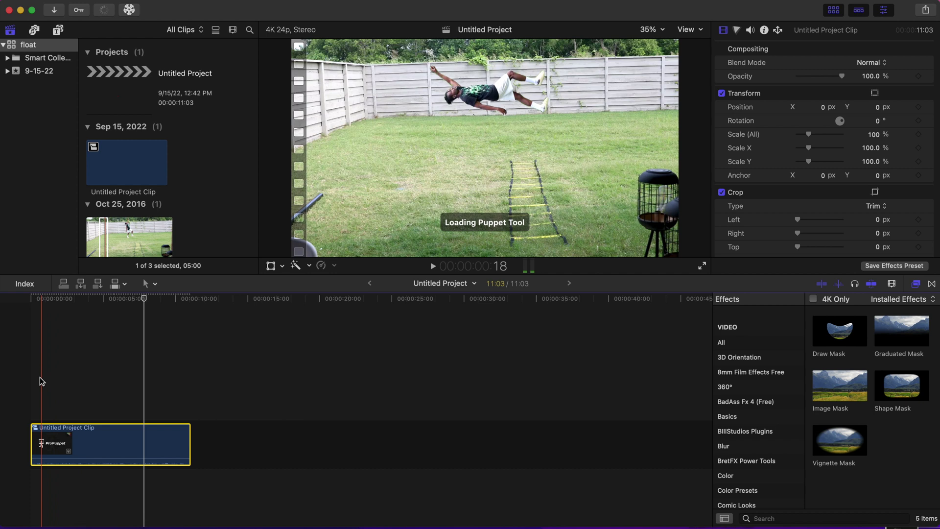
Apply Pixel Film Studios' FCPX Lut Loader to the compound clip with a black-and-white LUT at 100% mix
scroll(759, 421, down, 10)
click(761, 450)
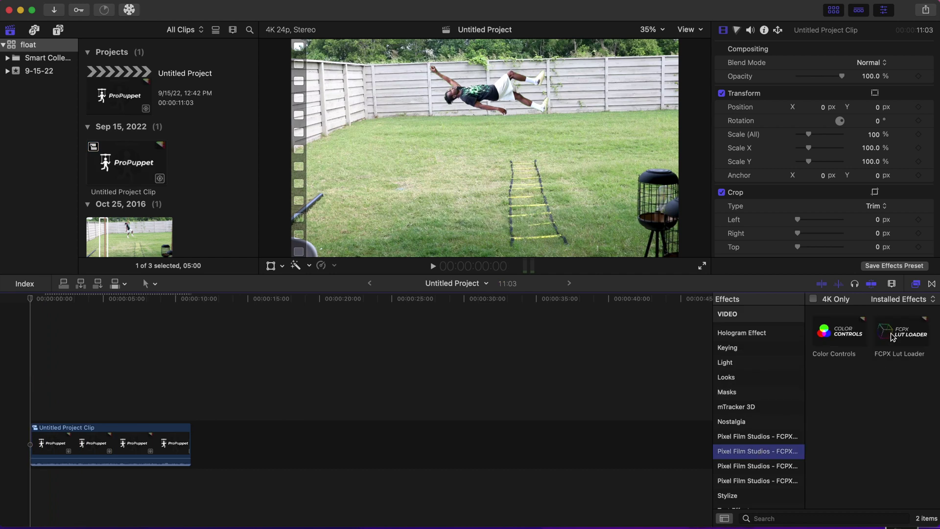
drag(892, 337, 585, 378)
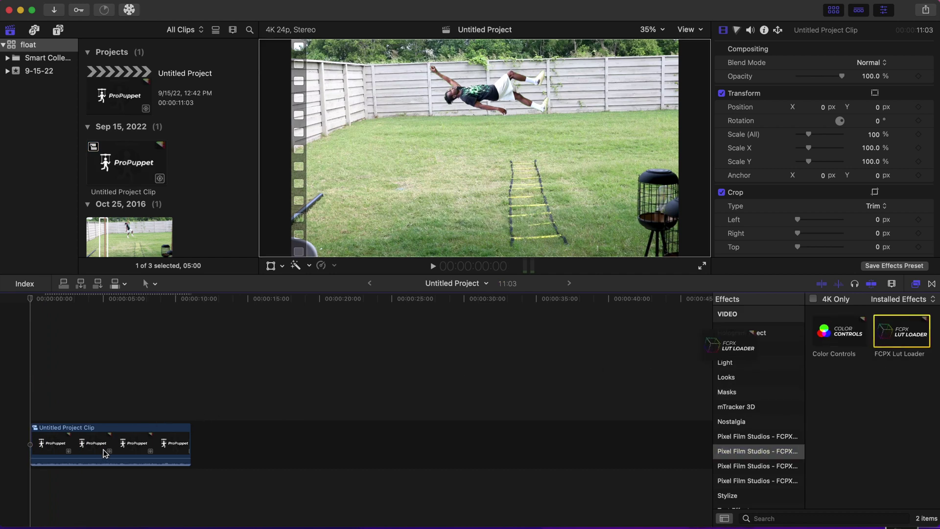
drag(104, 453, 104, 453)
click(831, 141)
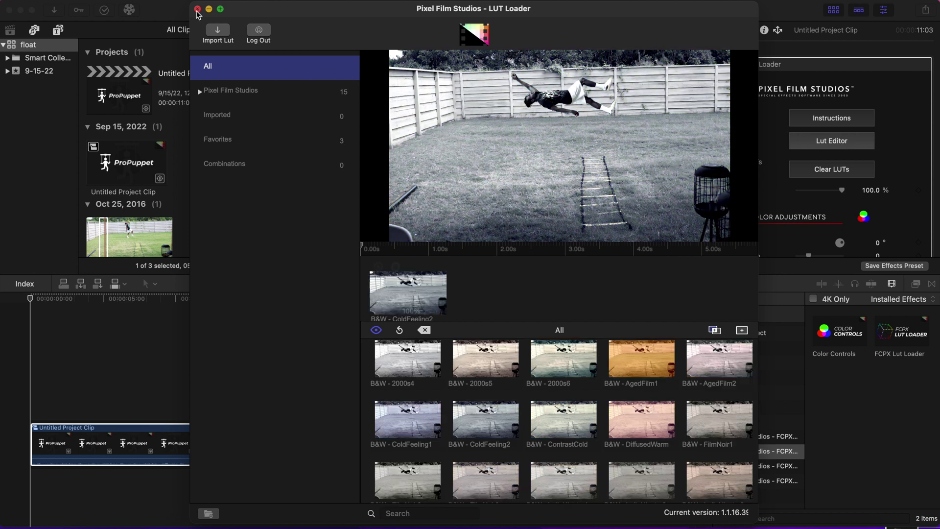
click(196, 9)
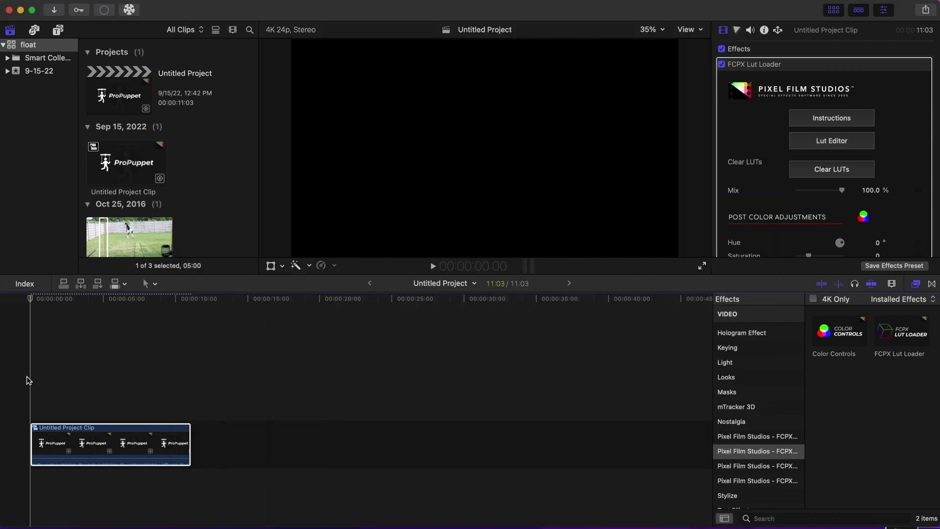
scroll(752, 441, up, 10)
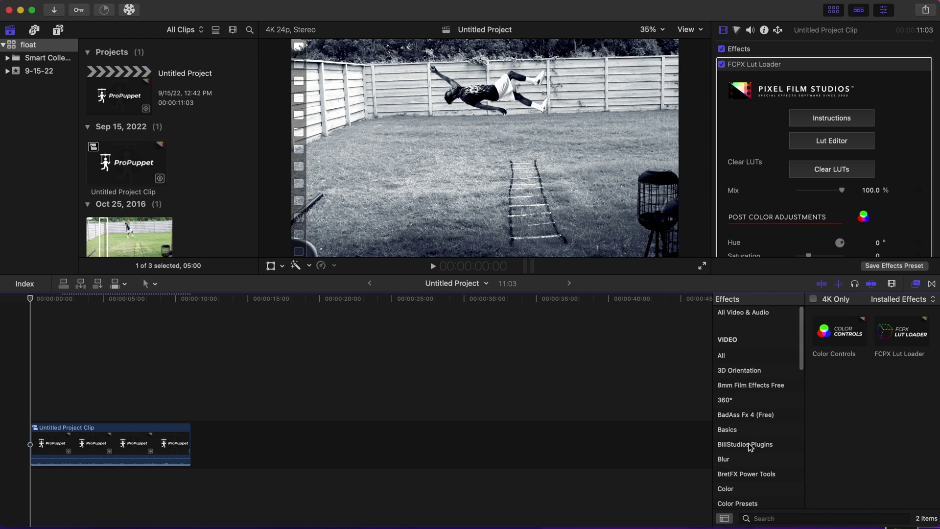
Apply BillStudios Plugins' Glint Light Effect to the compound clip
click(749, 445)
scroll(834, 424, down, 10)
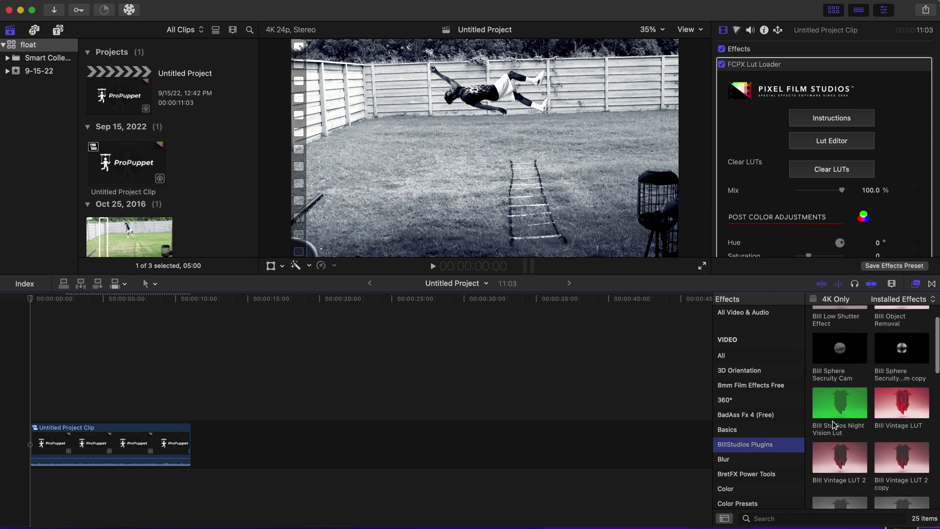
scroll(834, 424, down, 8)
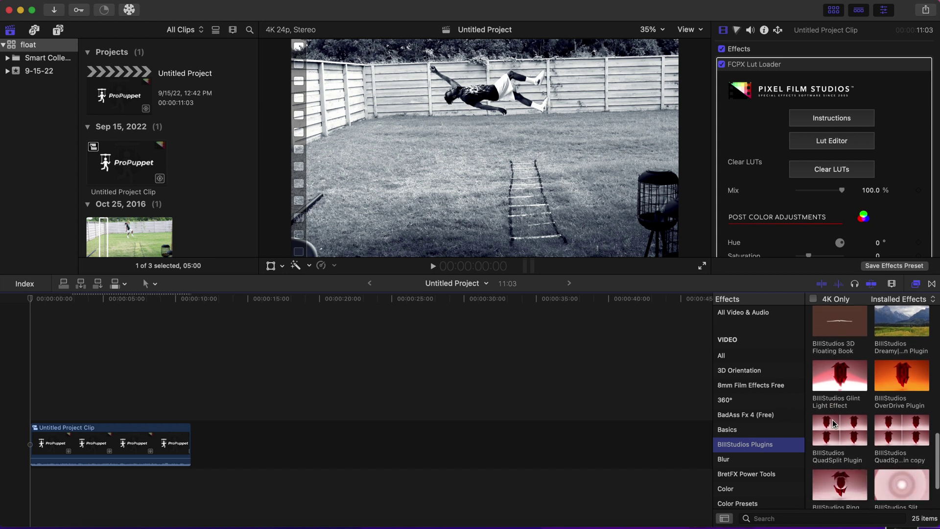
click(833, 377)
drag(830, 376, 81, 446)
Lower the glint Exposure to -1.0 and play the clip to check the glow
scroll(783, 147, down, 10)
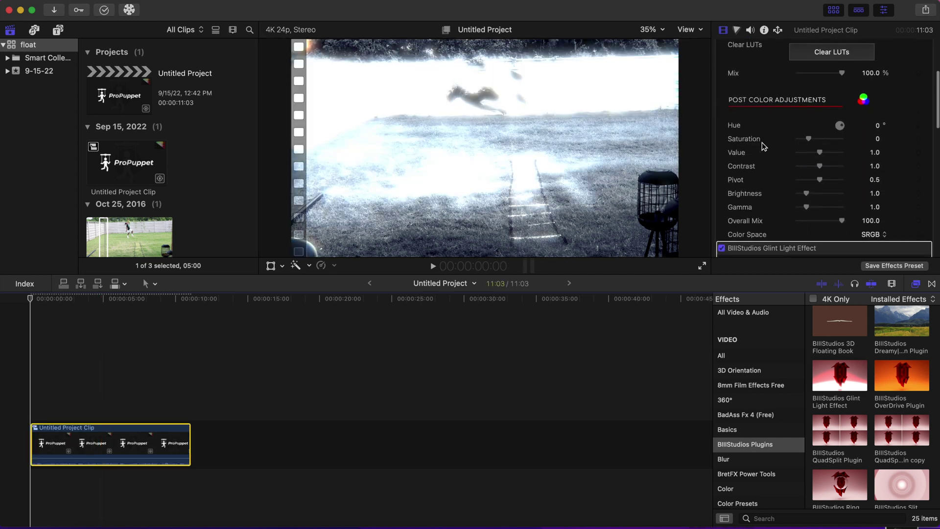
scroll(778, 144, down, 2)
drag(826, 146, 818, 147)
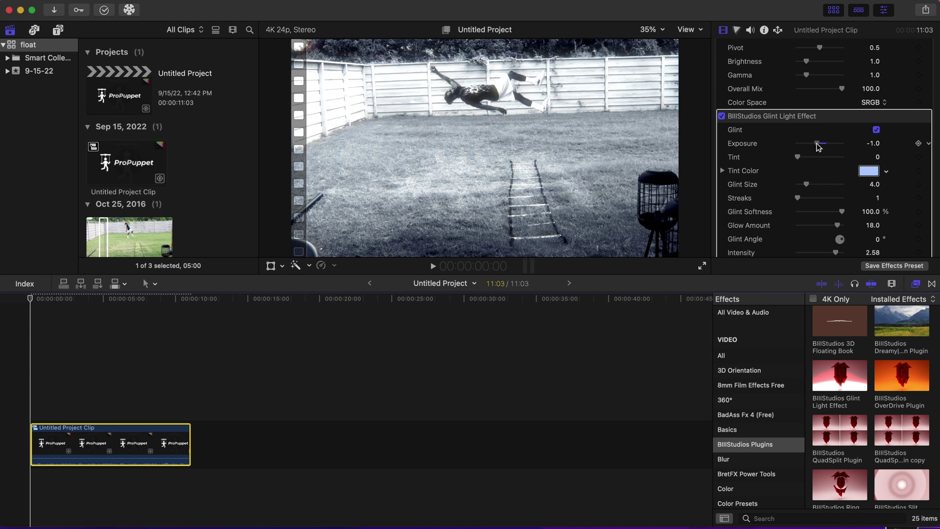
scroll(759, 205, down, 2)
key(space)
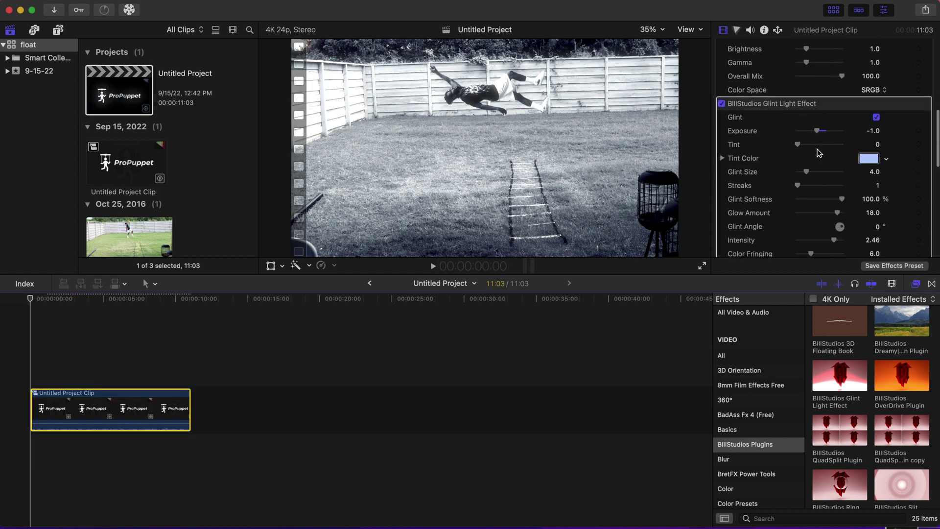
Add starting Position and Scale keyframes at 0:00 in the Transform inspector
scroll(818, 153, down, 10)
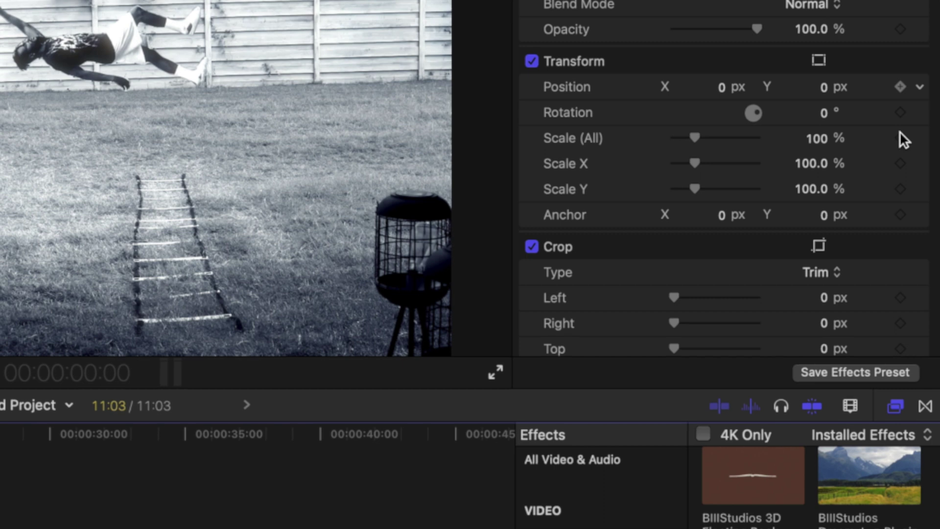
click(899, 86)
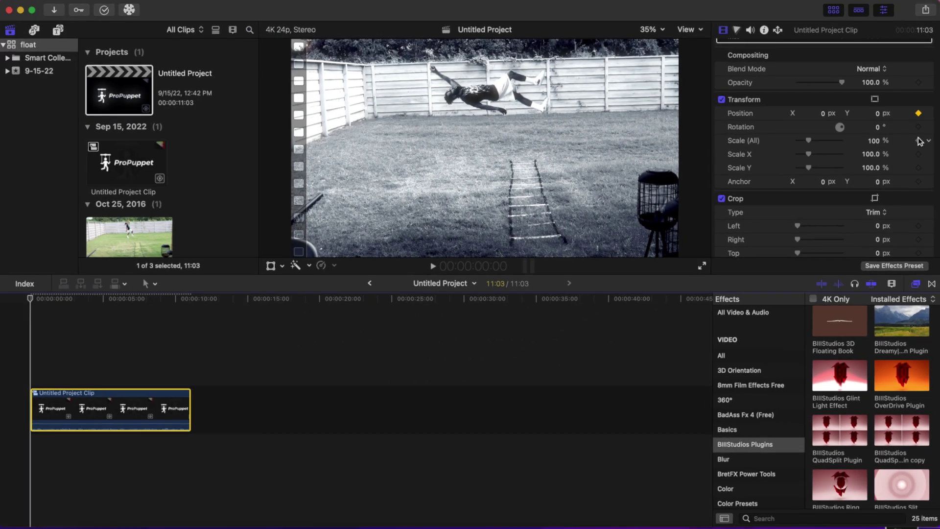
click(919, 141)
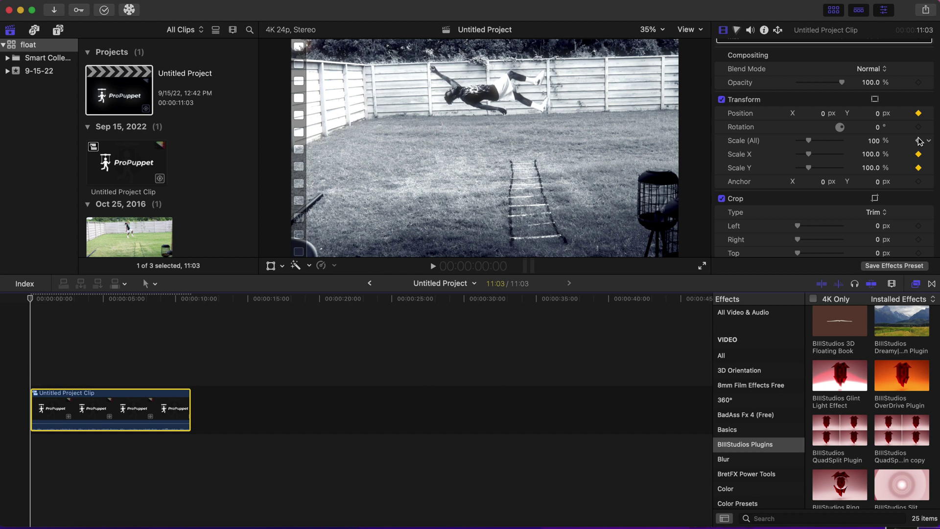
At about 10 seconds, raise Scale to 106%, nudge Position Y upward, and play from the start
drag(31, 299, 185, 335)
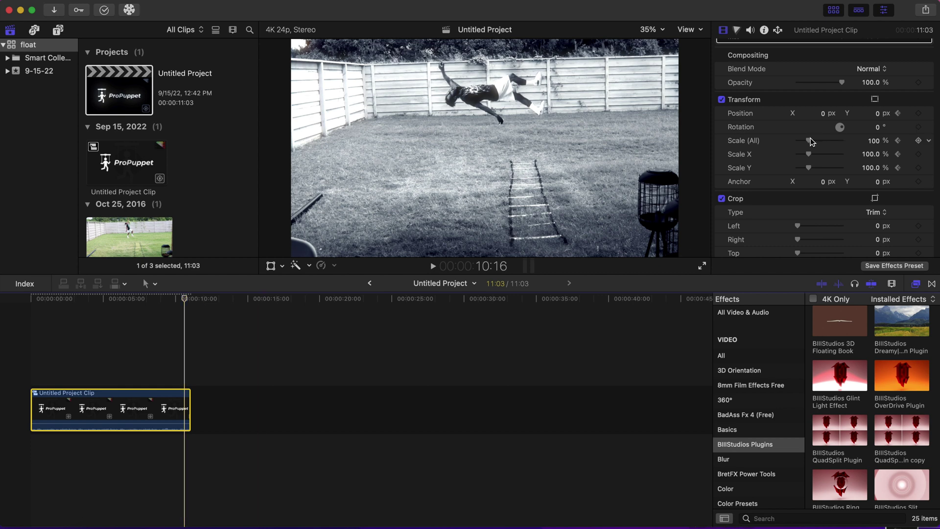
drag(809, 141, 813, 143)
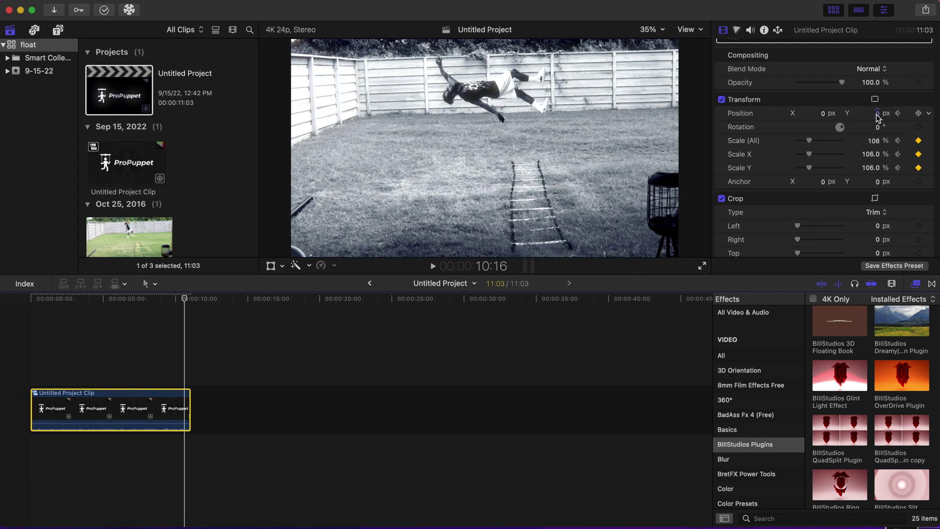
drag(877, 113, 875, 113)
click(26, 373)
key(space)
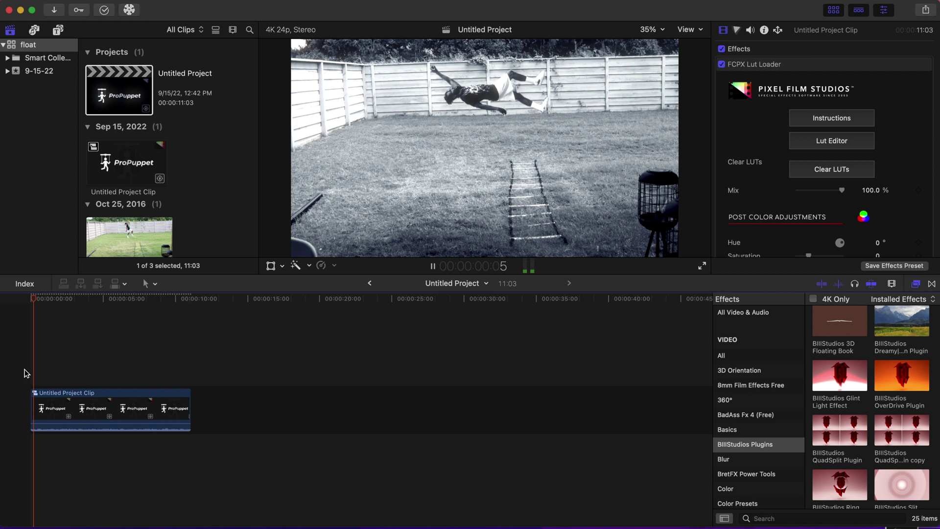